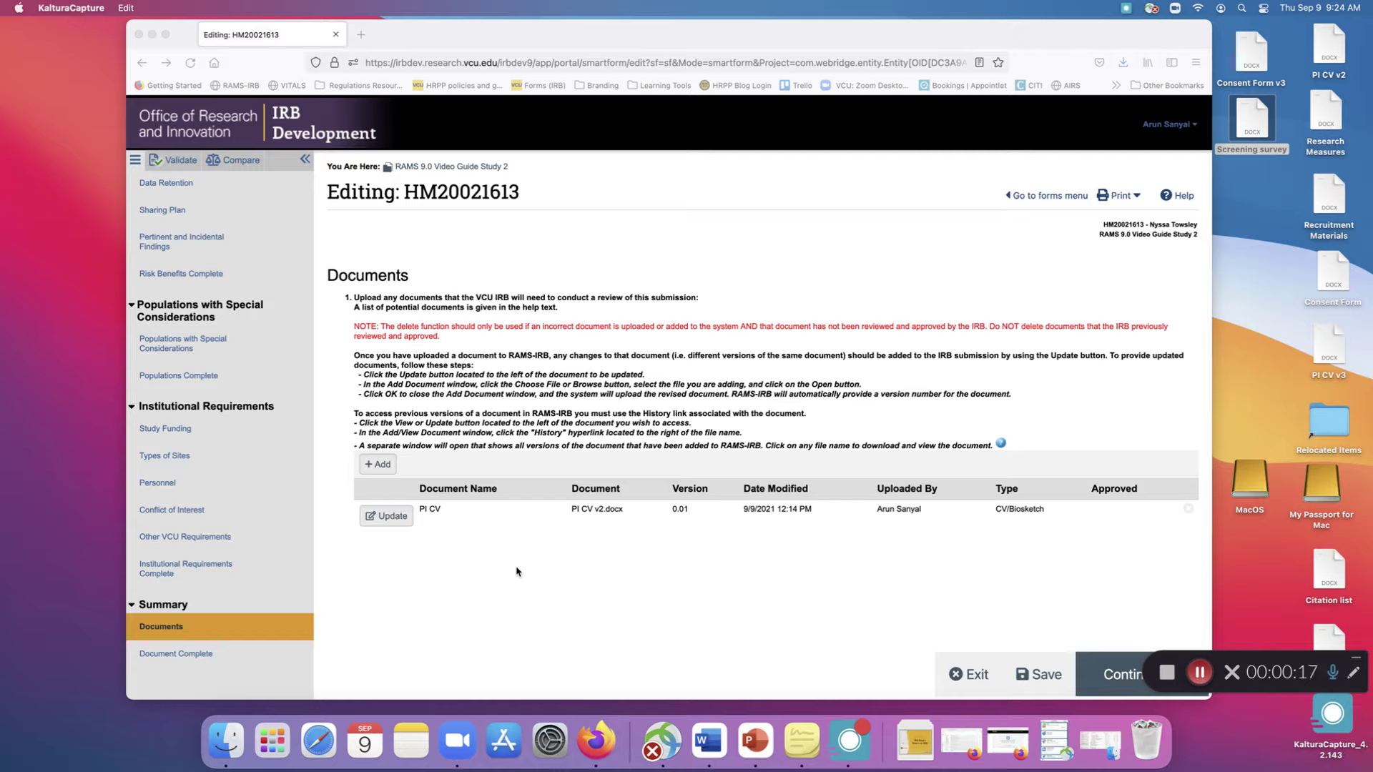
Step: Start a new document named Consent Form with type Consent/Assent/Information Sheet
click(378, 466)
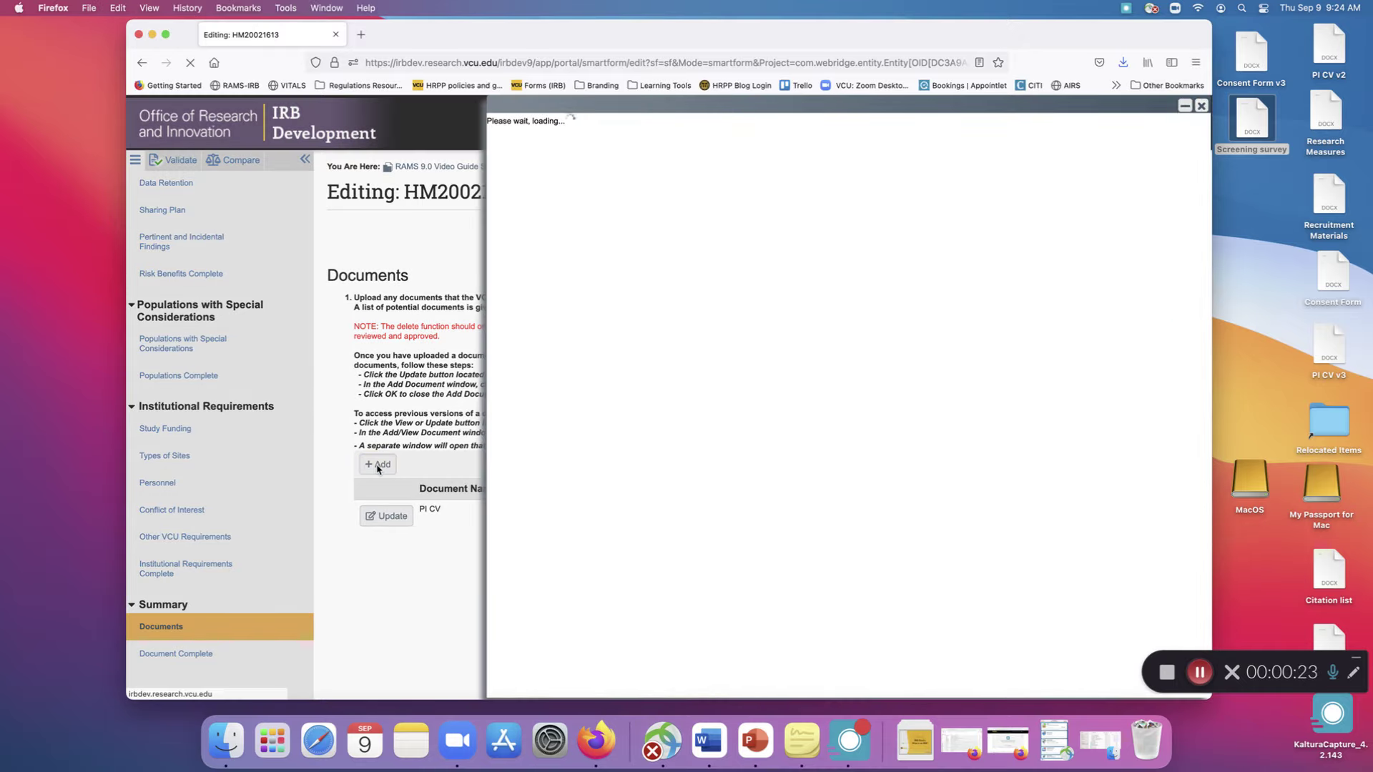
click(590, 225)
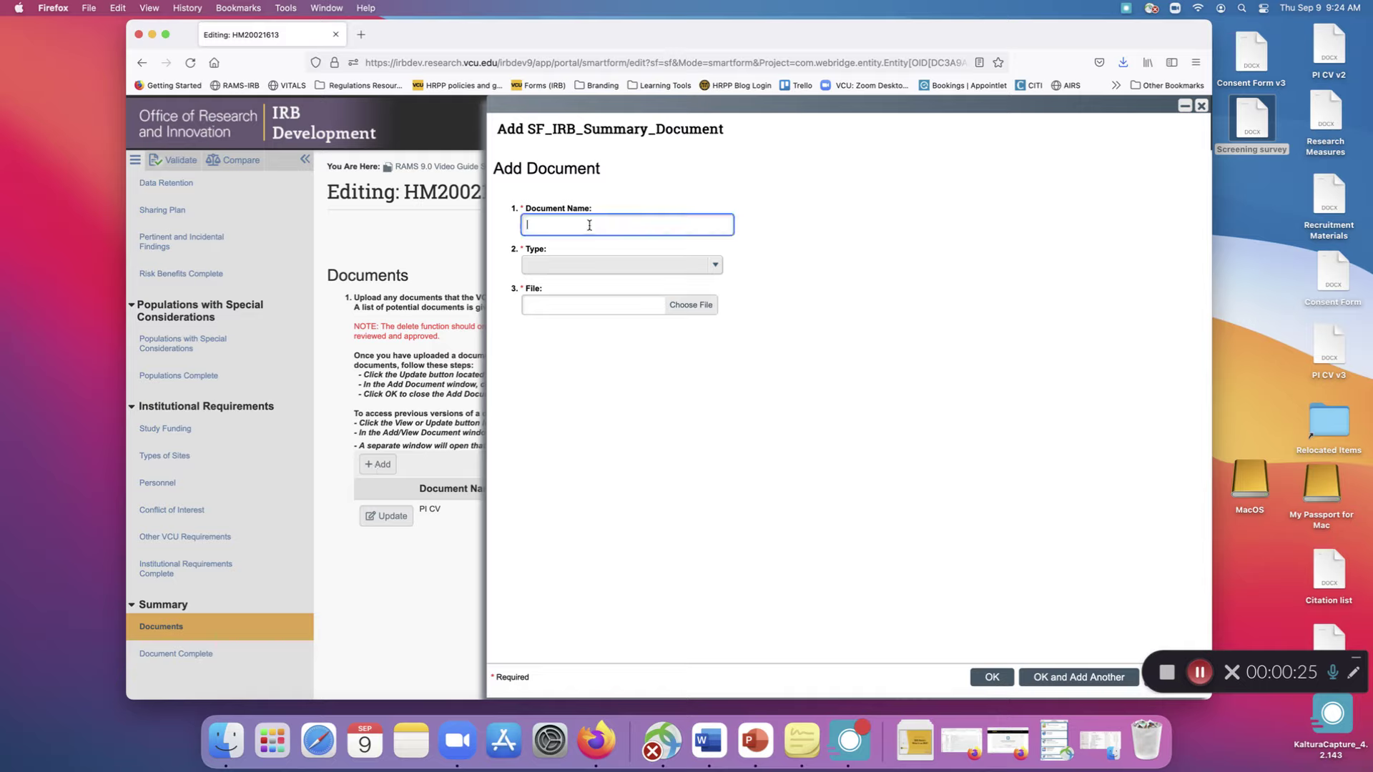
text(Cons)
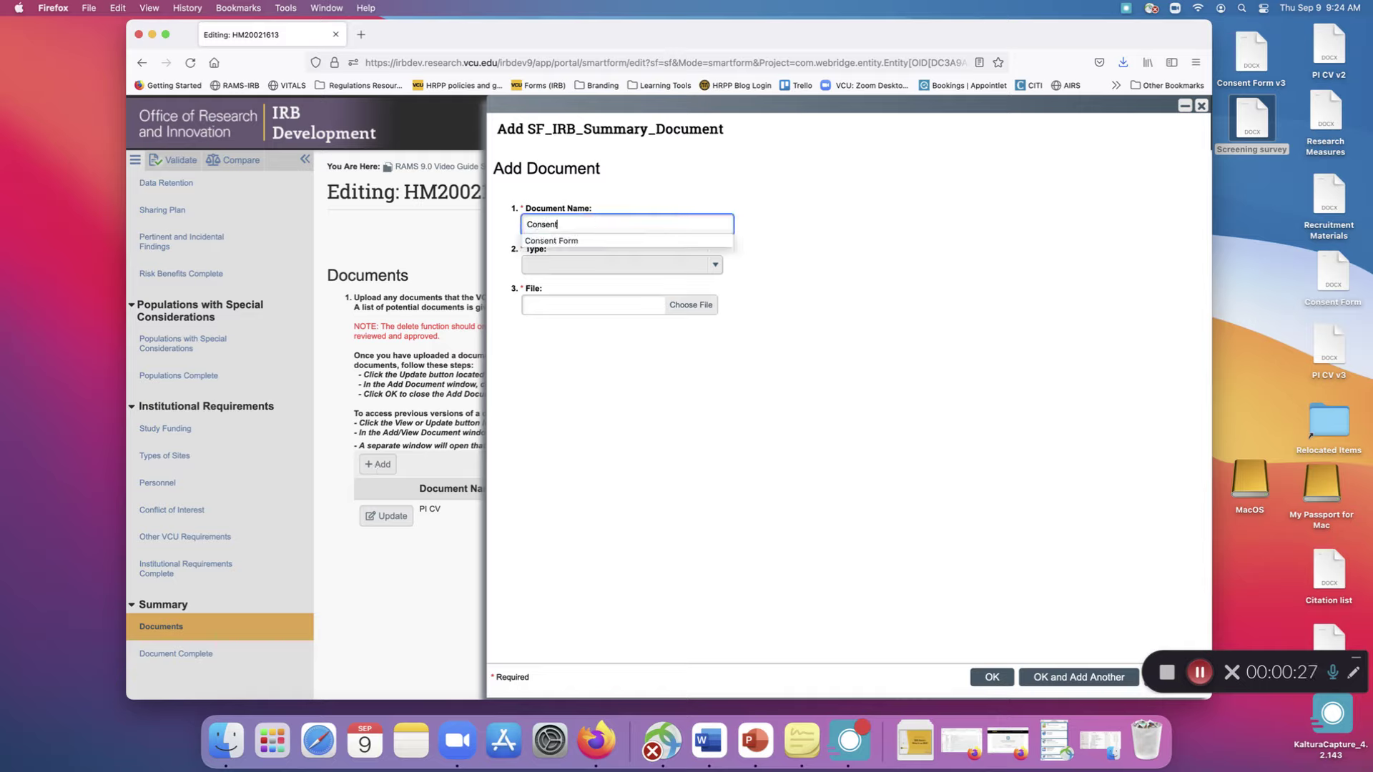
text(ent)
click(591, 240)
click(590, 265)
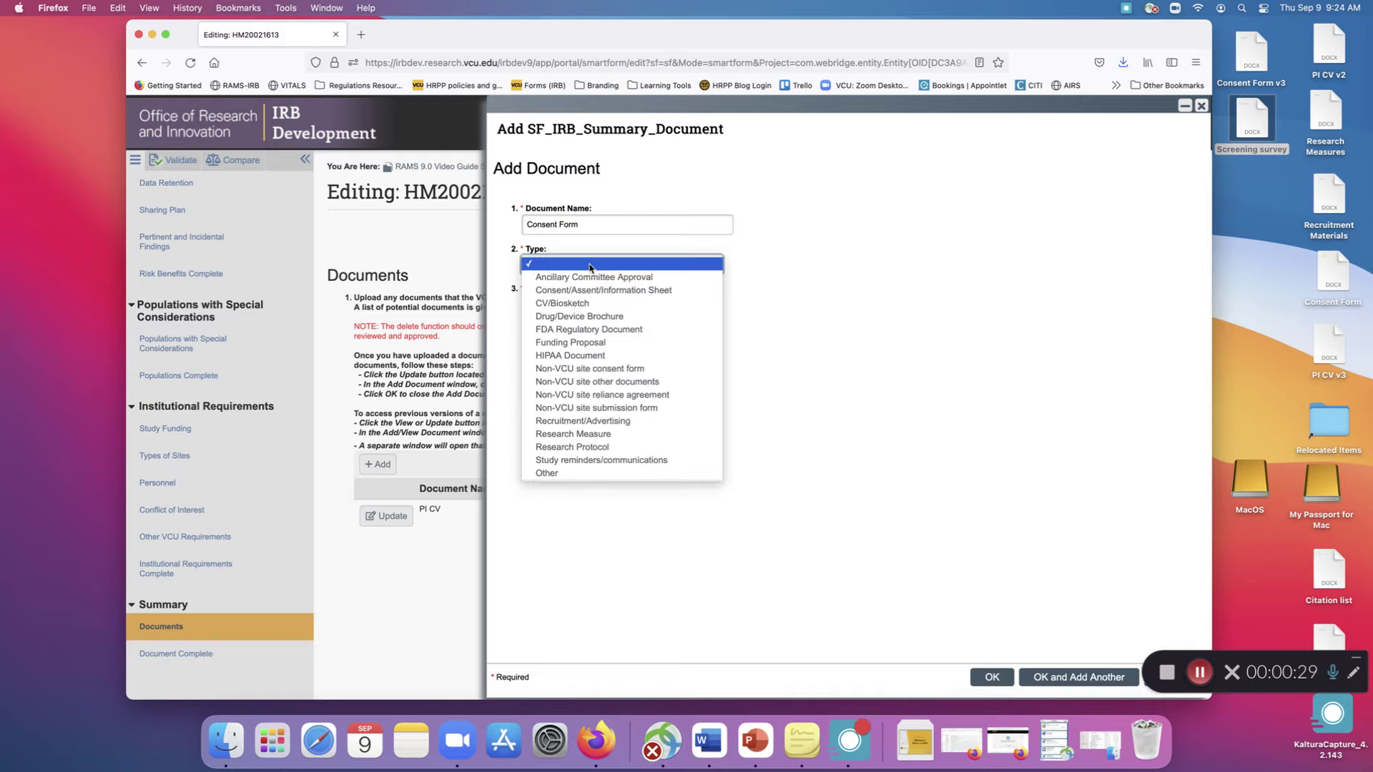
click(591, 291)
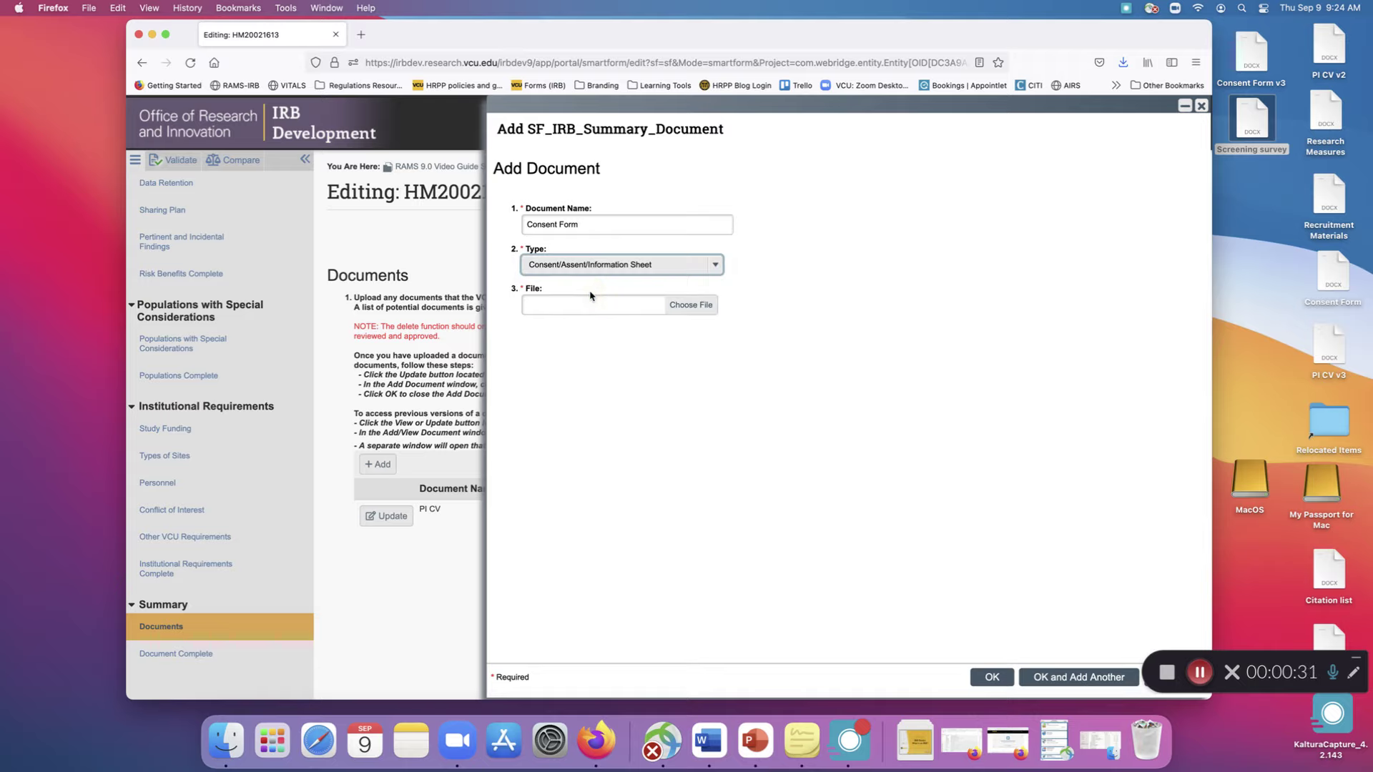
Step: Attach Consent Form.docx and save the new document as version 0.01
click(704, 306)
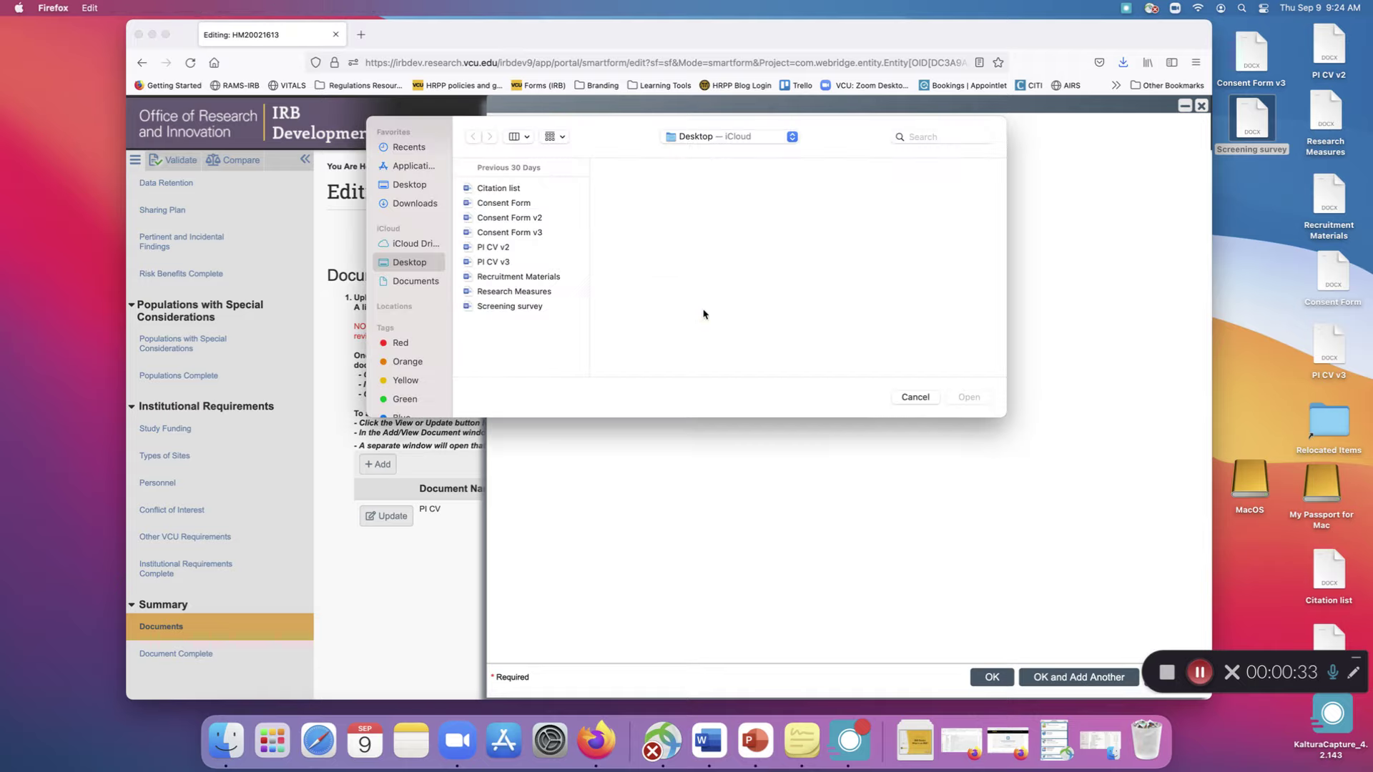
click(528, 204)
click(966, 399)
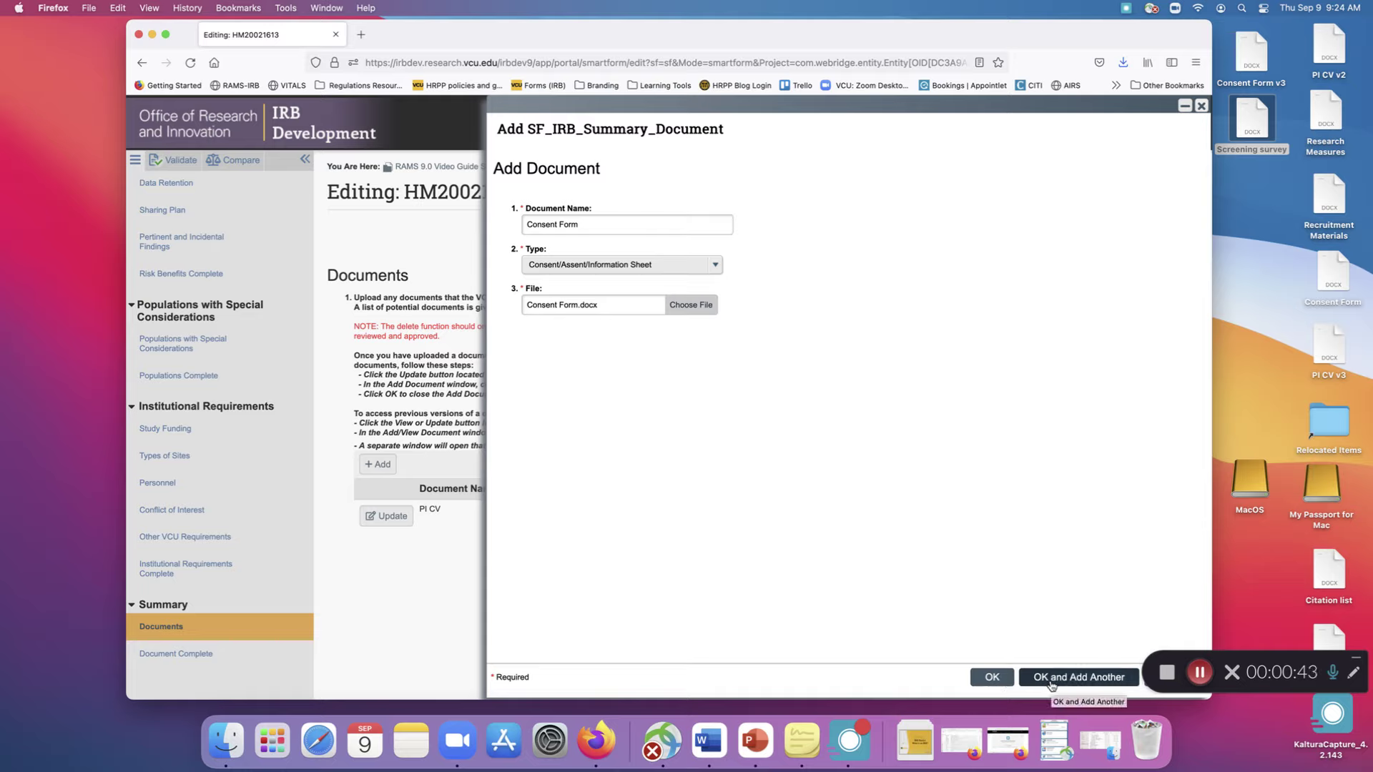
click(1001, 679)
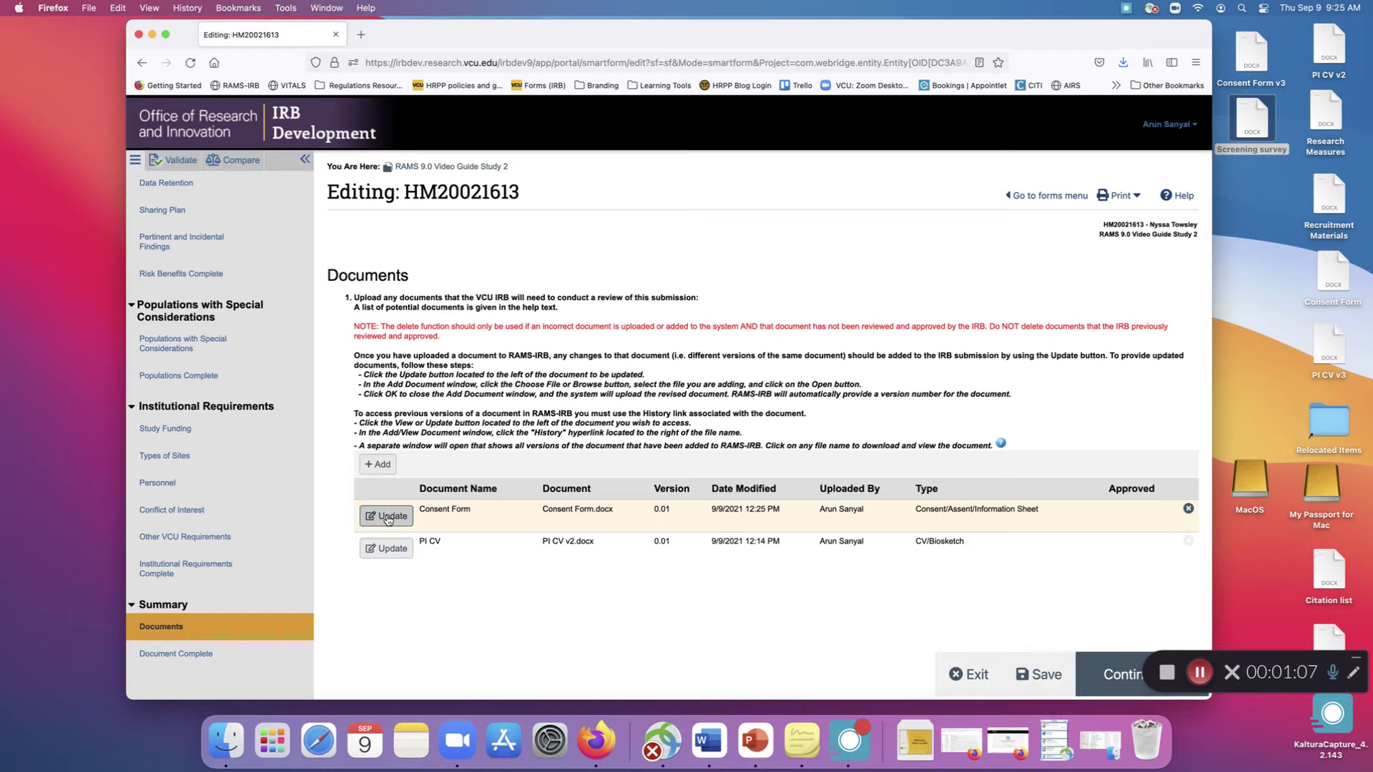
Step: Upload Consent Form v2.docx as the Consent Form's new file, making it version 0.02
click(387, 516)
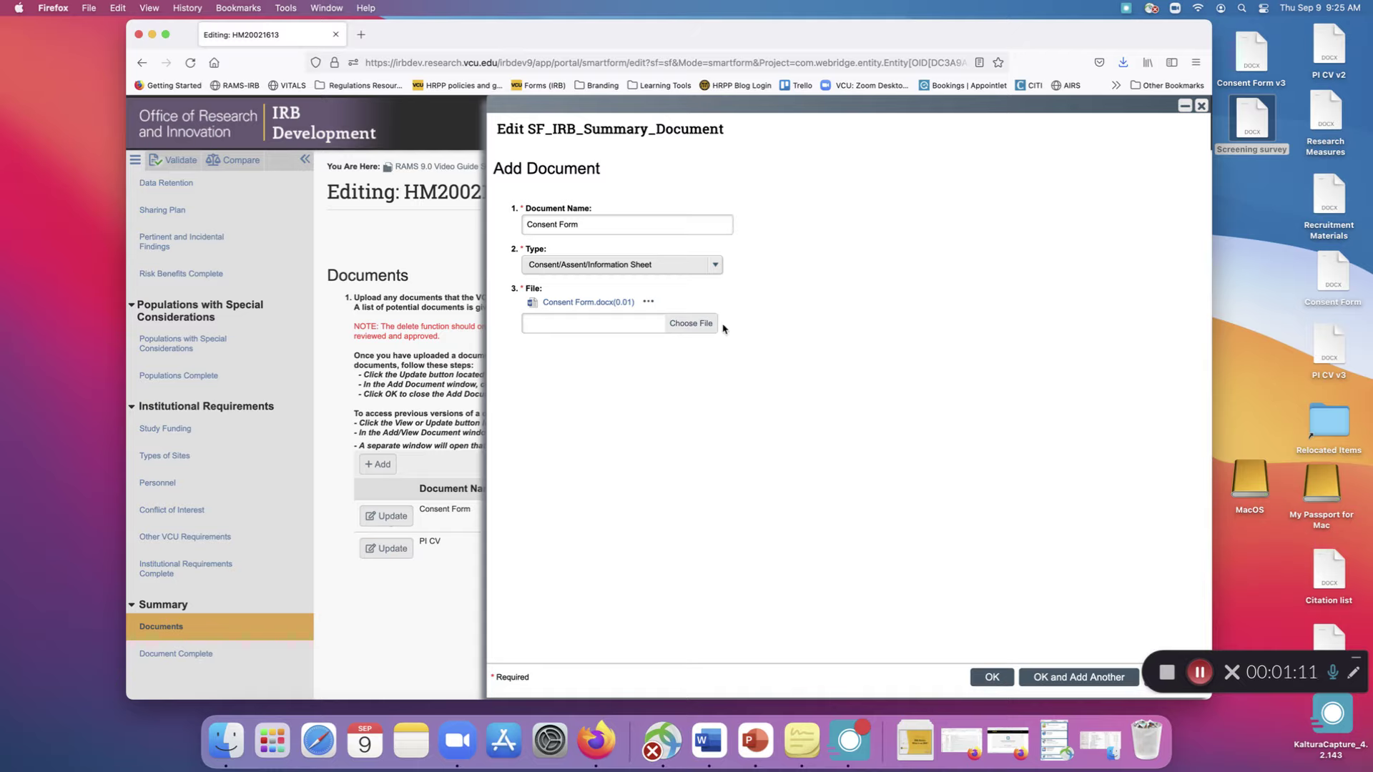
click(691, 323)
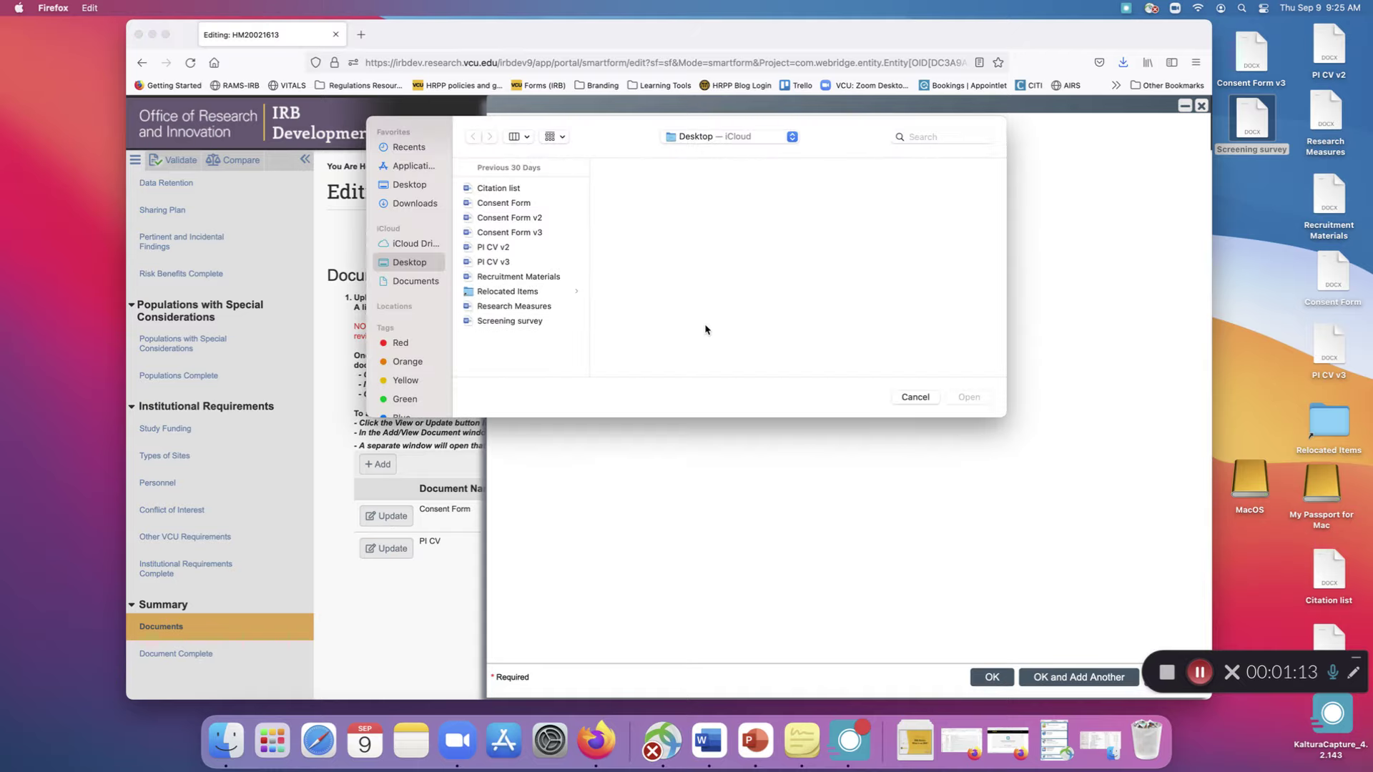
click(522, 217)
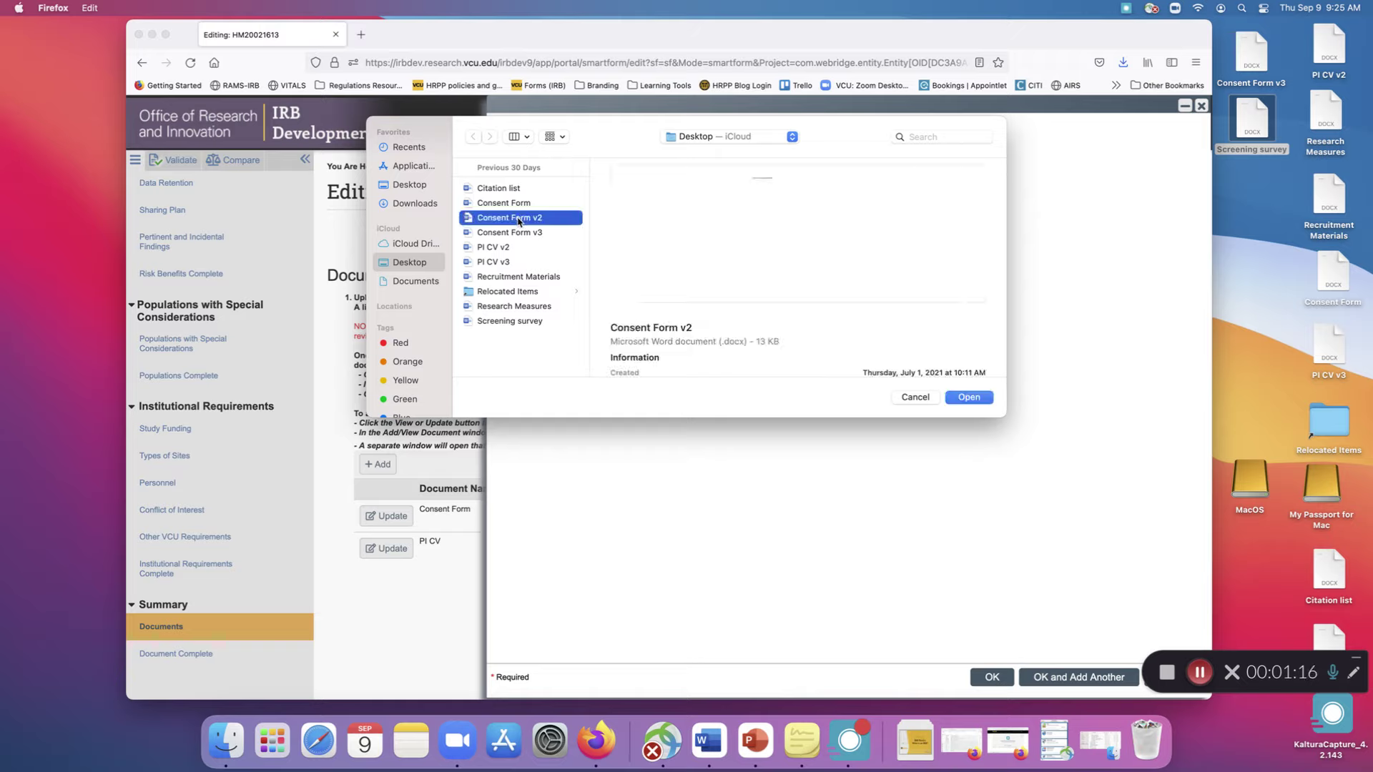
click(968, 398)
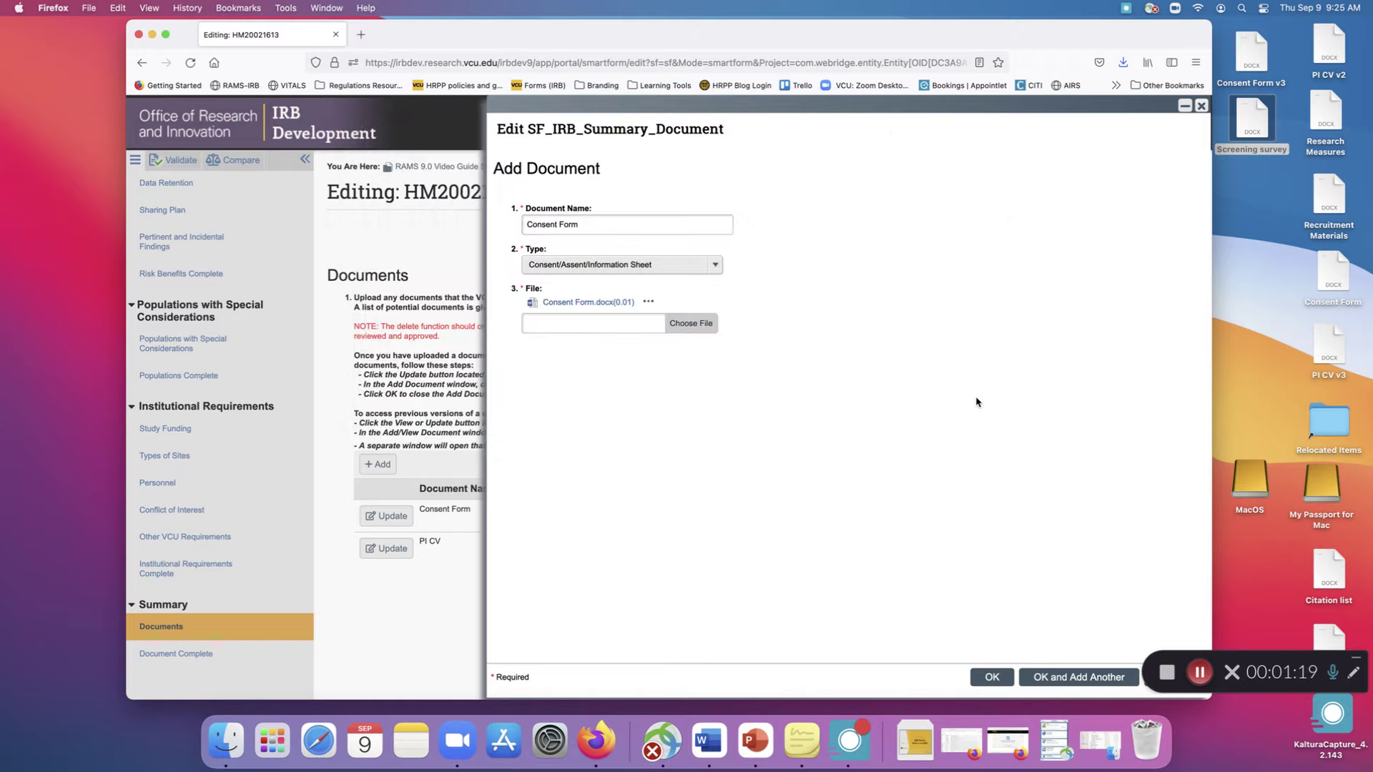
click(997, 679)
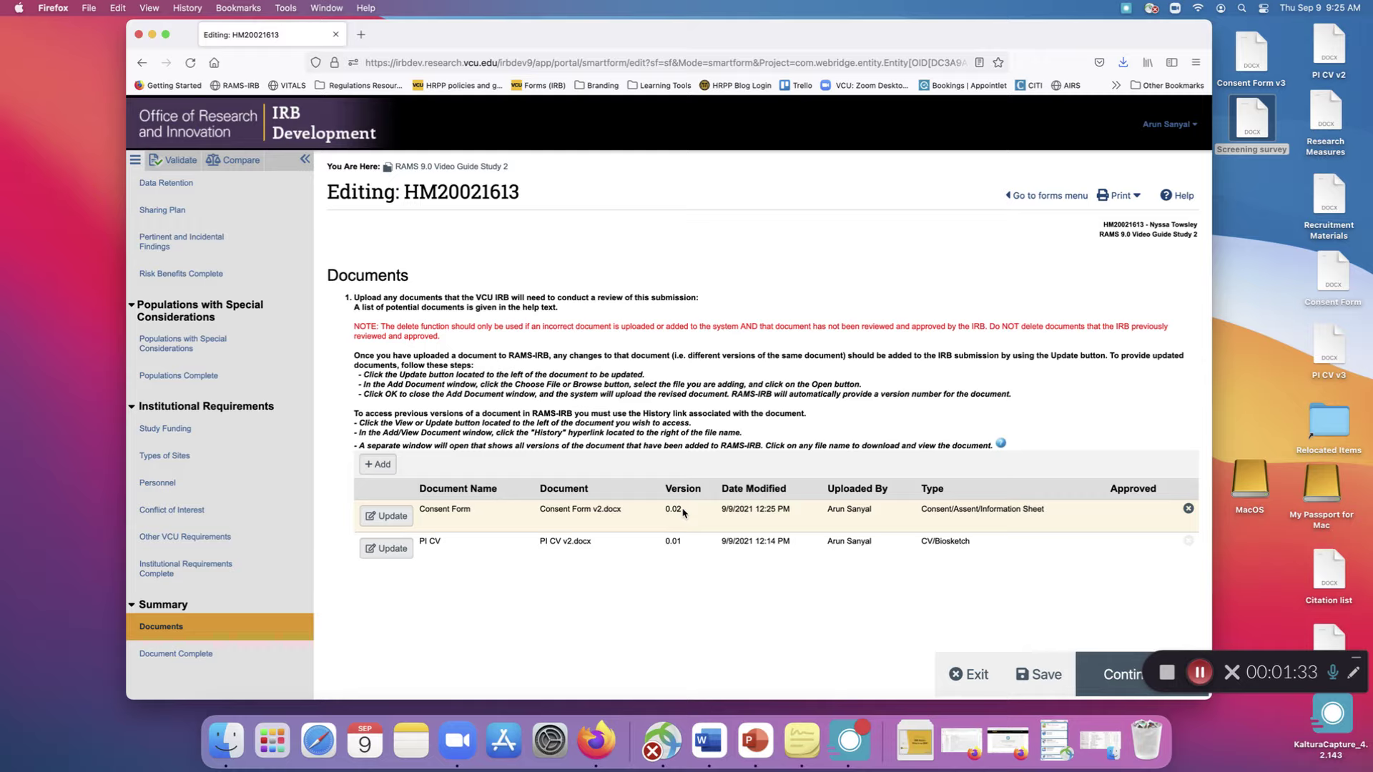
Step: Upload Consent Form v3.docx as the Consent Form's new file, making it version 0.03
click(390, 516)
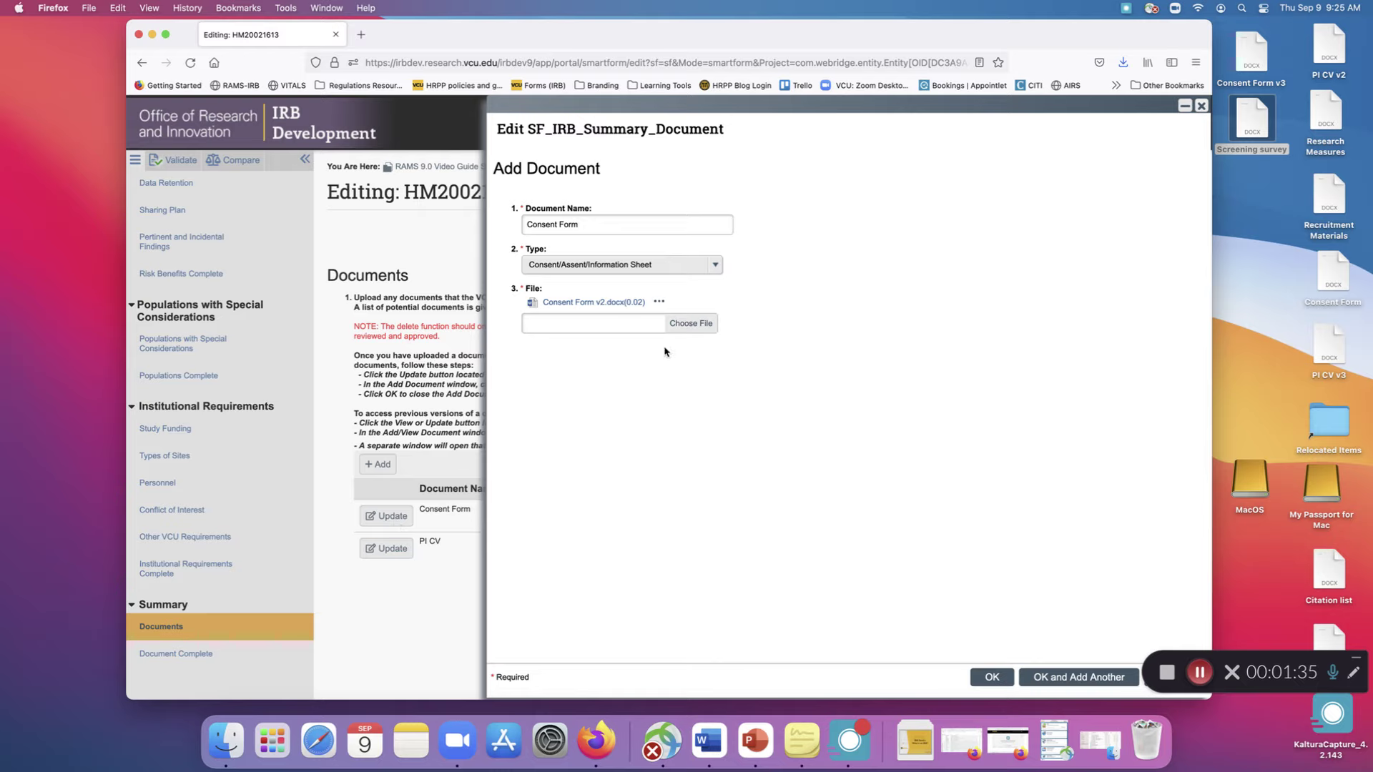
click(698, 326)
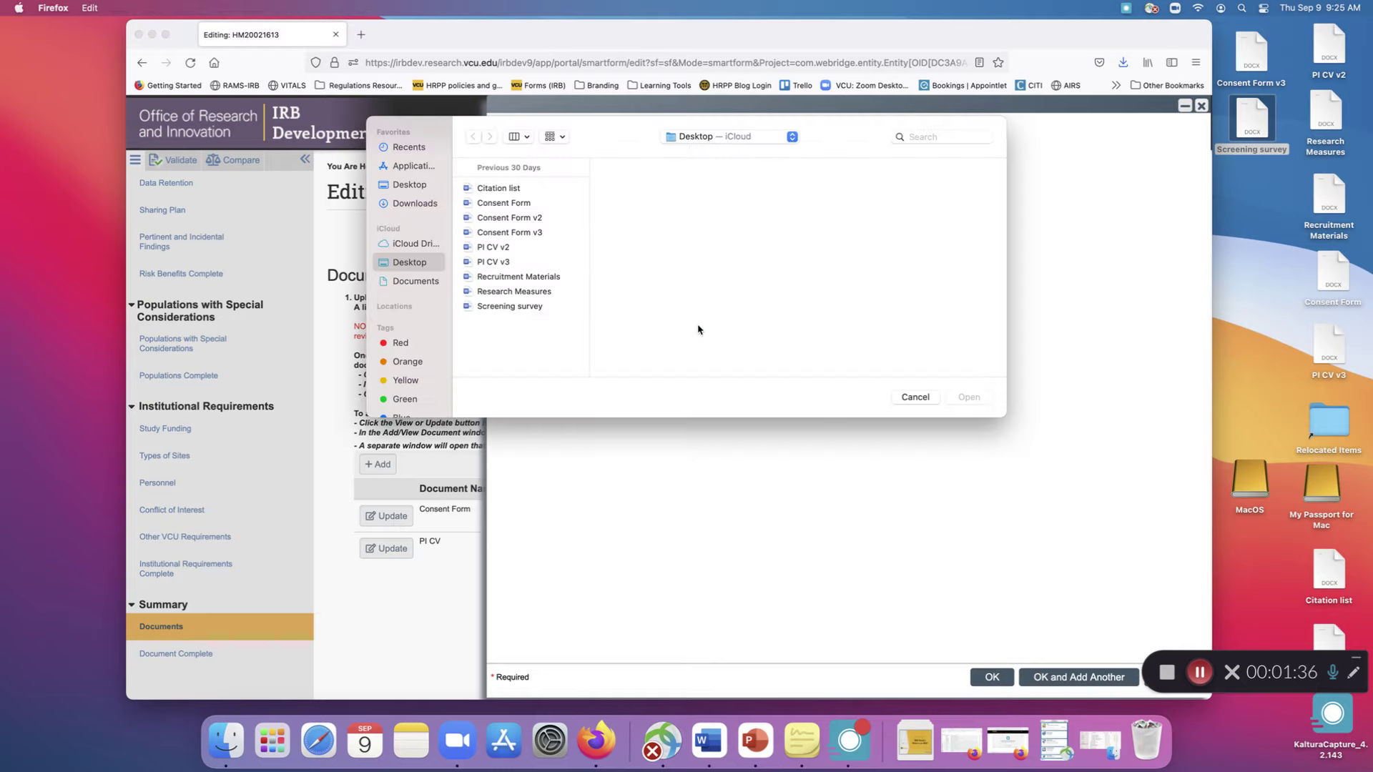
click(509, 232)
click(973, 397)
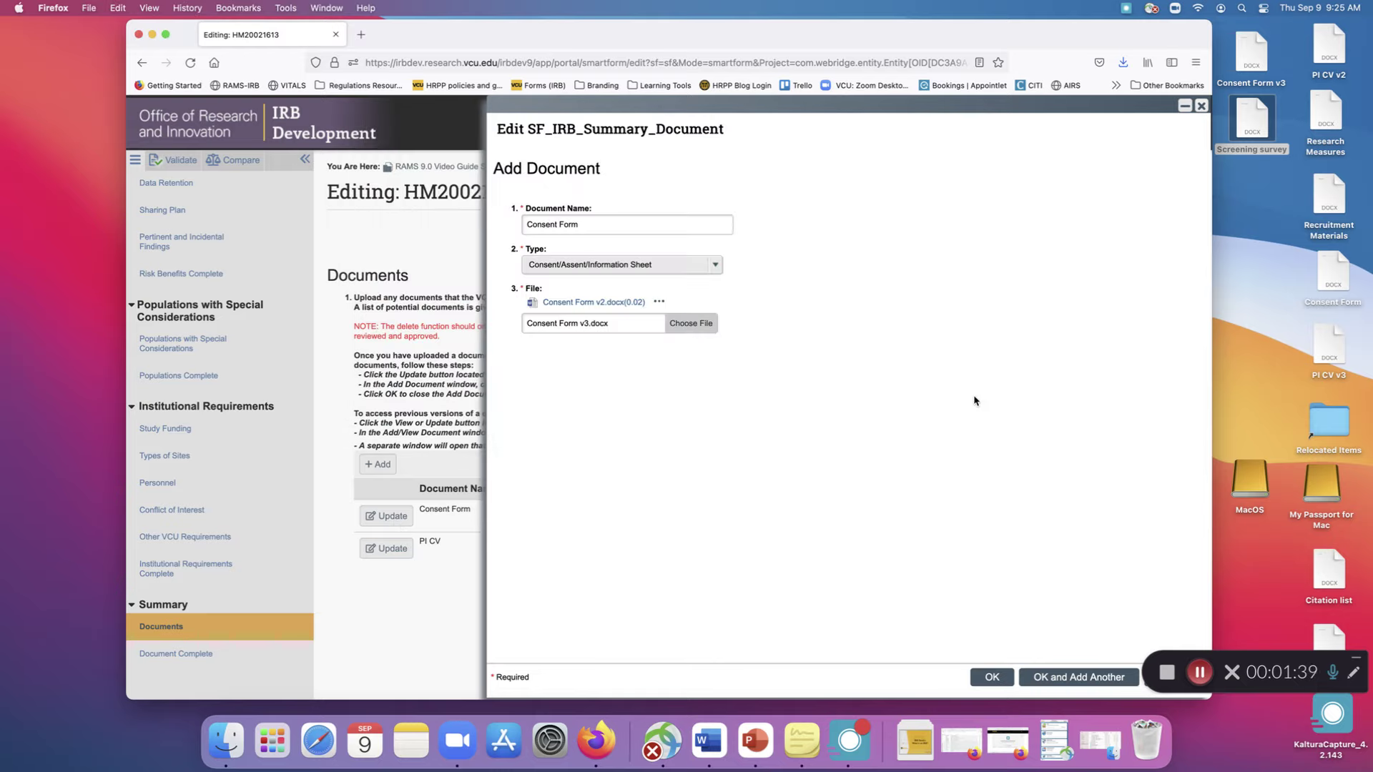
click(992, 677)
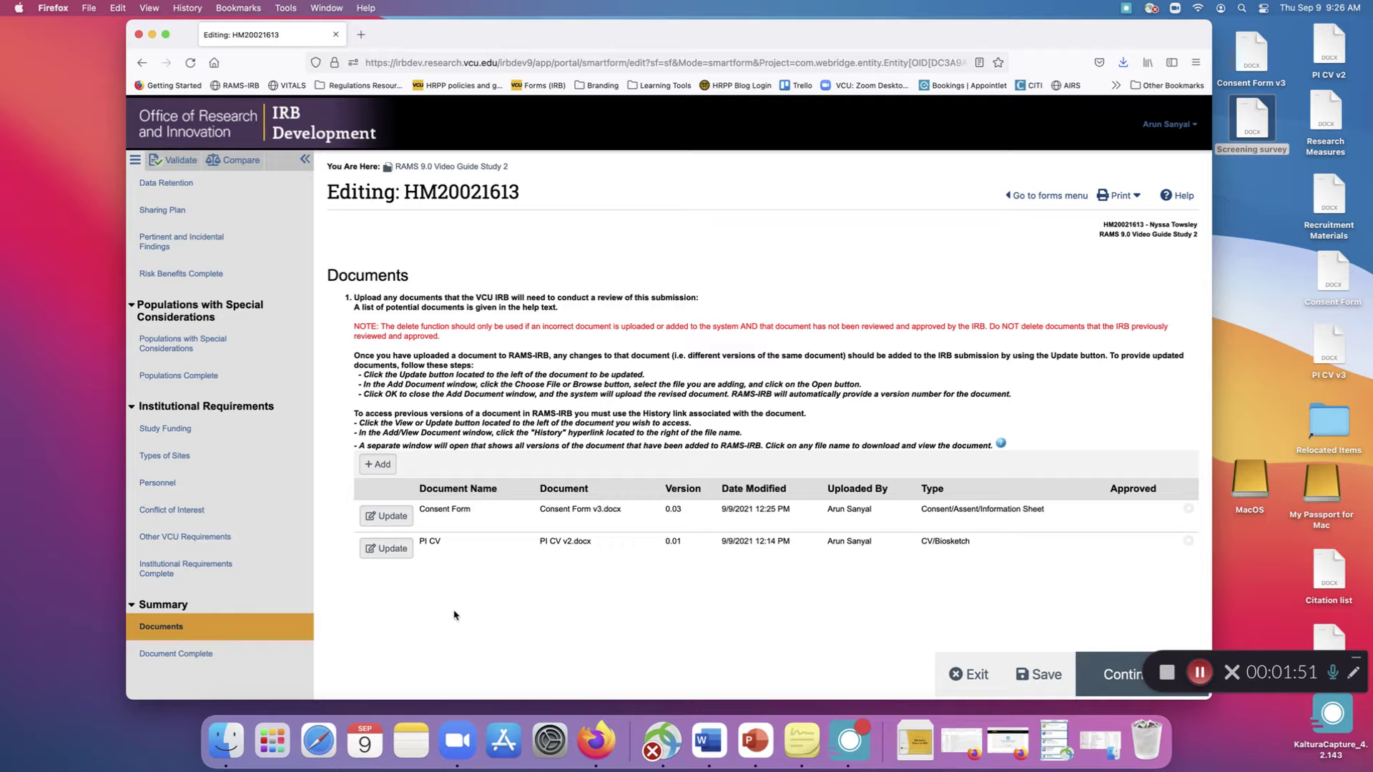
Step: Open the file options for Consent Form v3.docx in its edit form, dismissing a download prompt
click(385, 516)
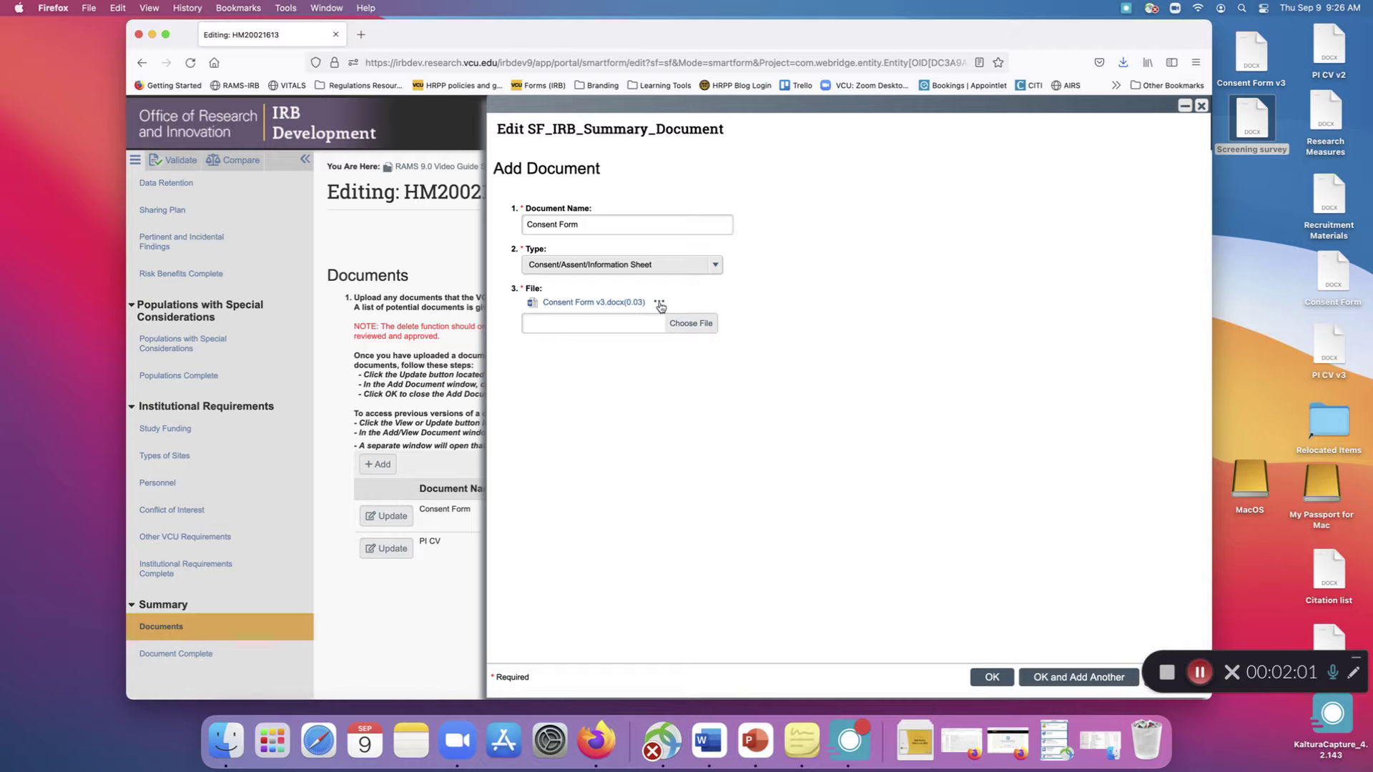
click(658, 303)
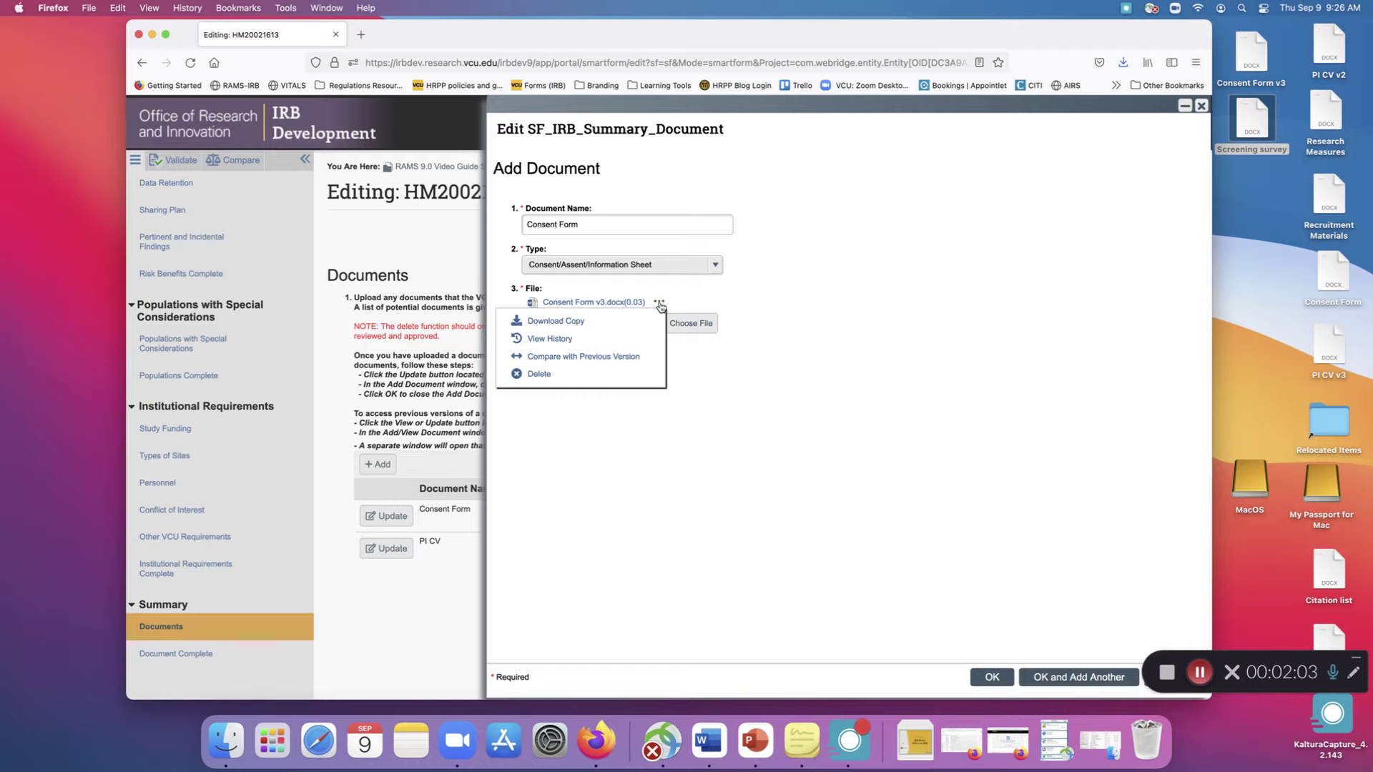
click(610, 325)
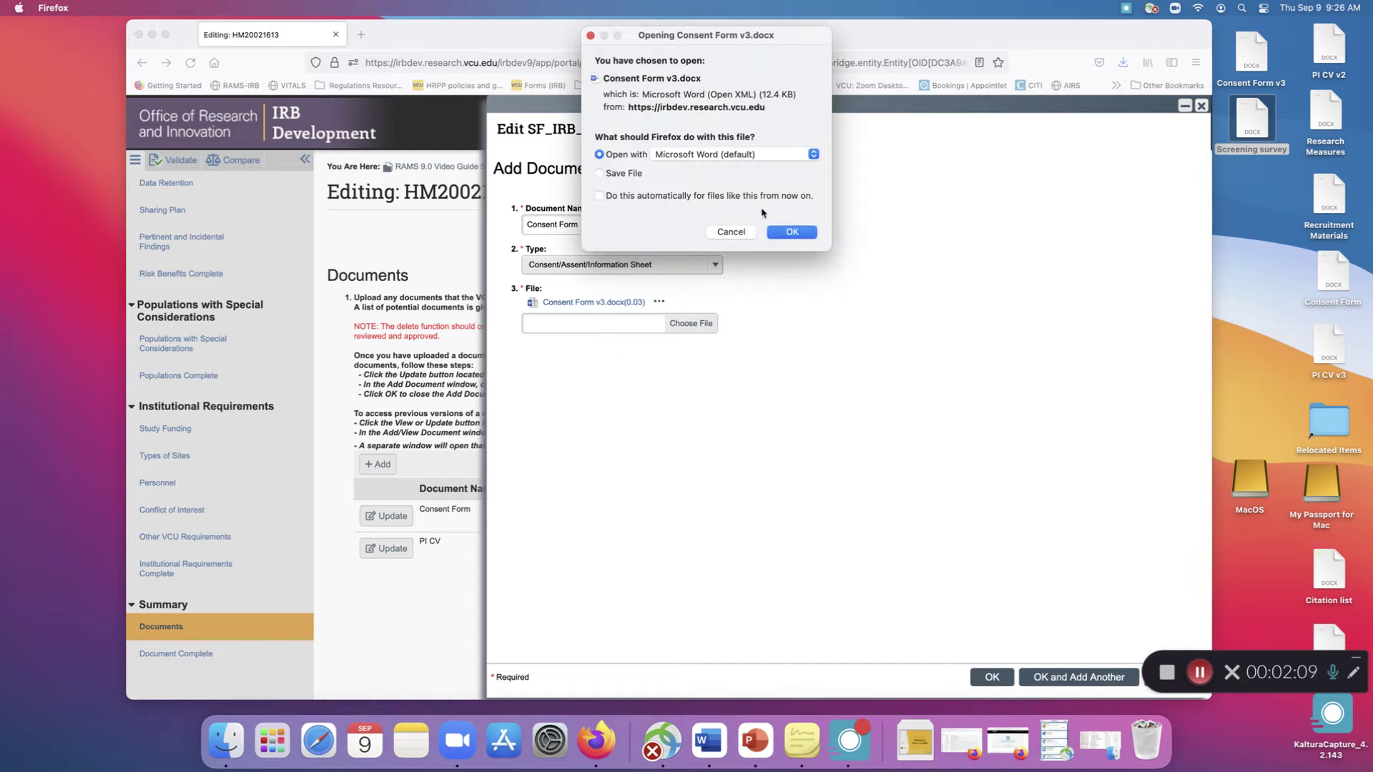
click(731, 232)
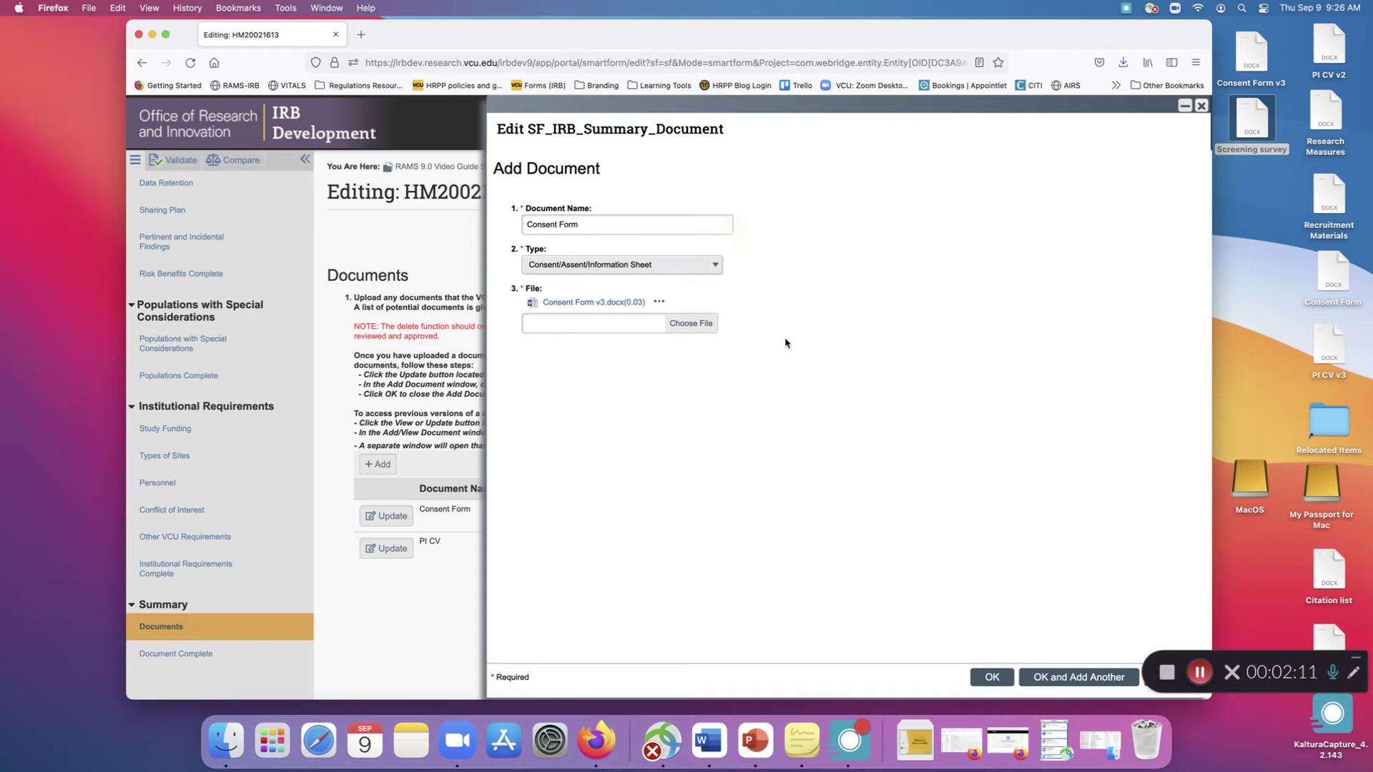
click(660, 304)
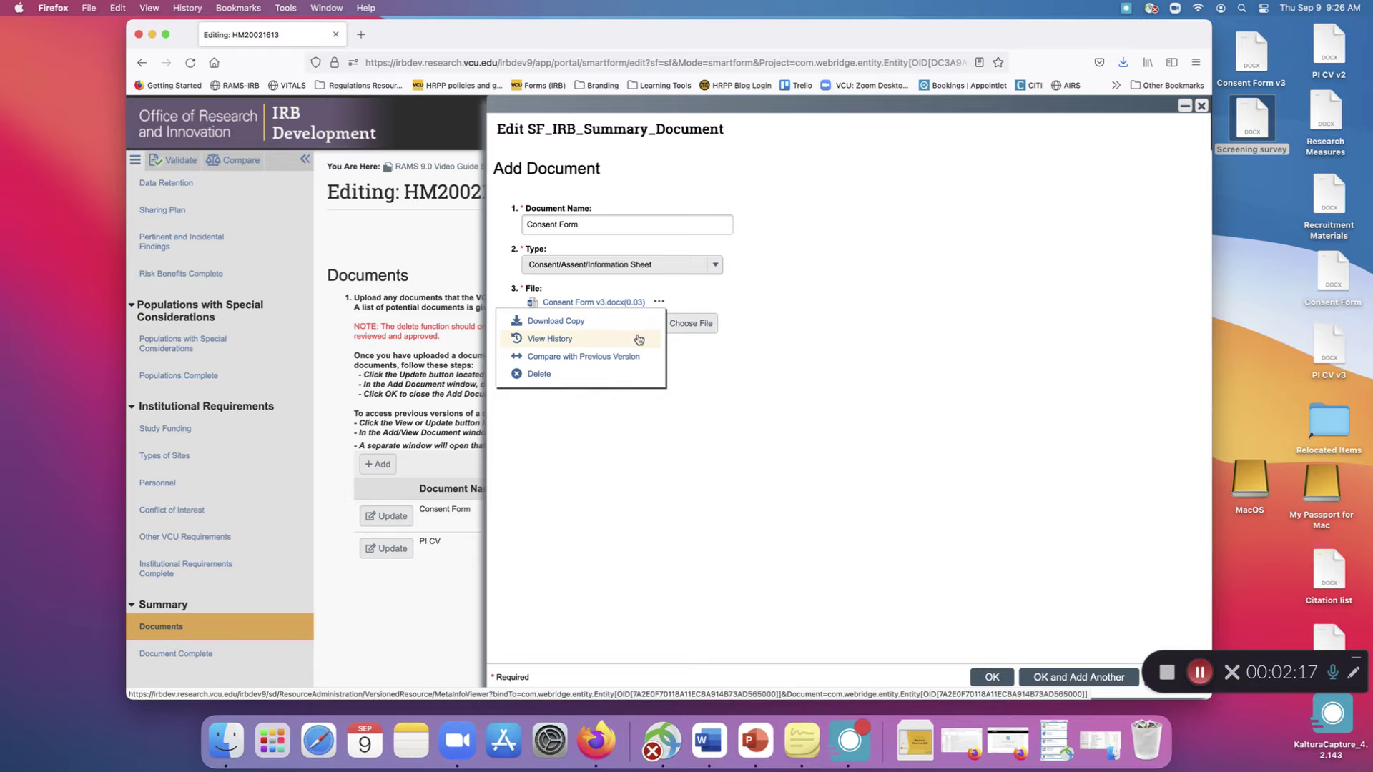
Step: View the Consent Form's version history, cancelling the download of the original Consent Form.docx
click(639, 339)
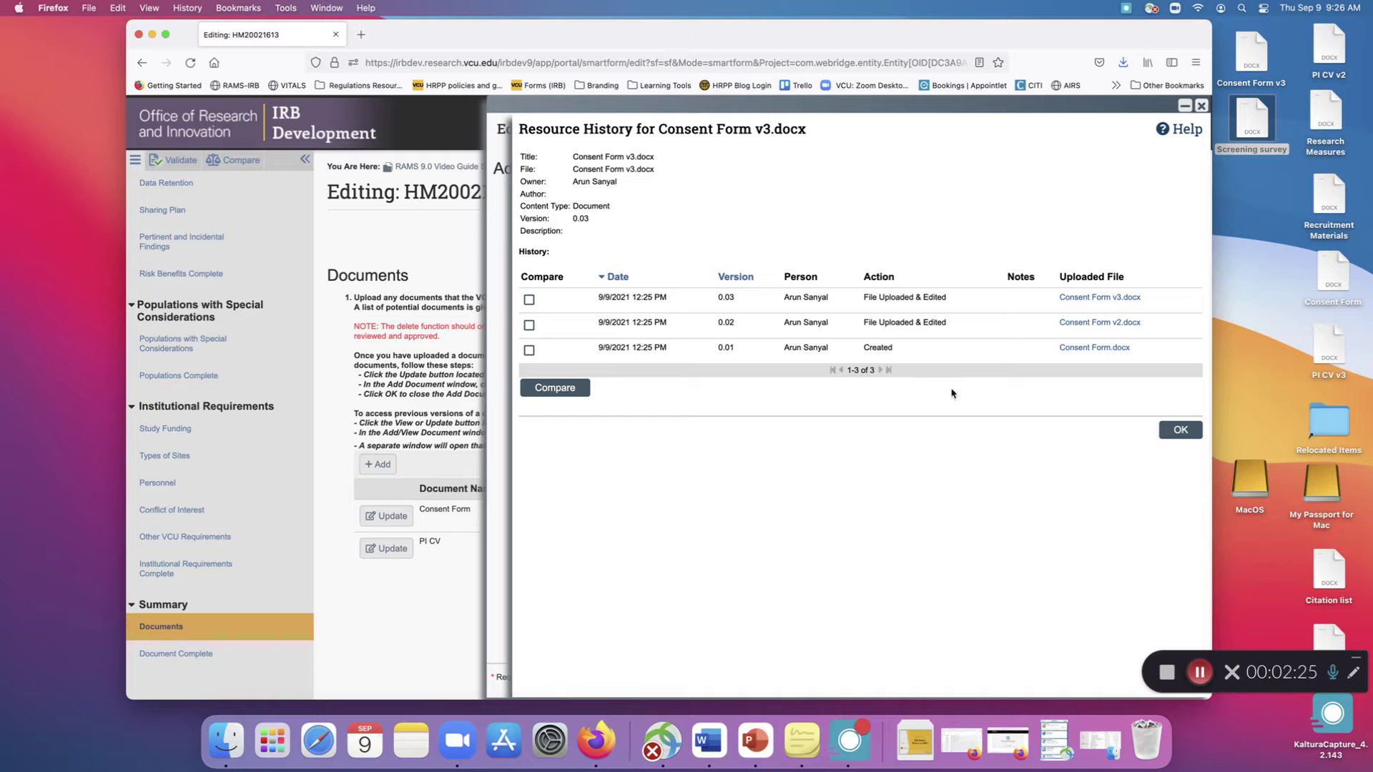
click(1094, 350)
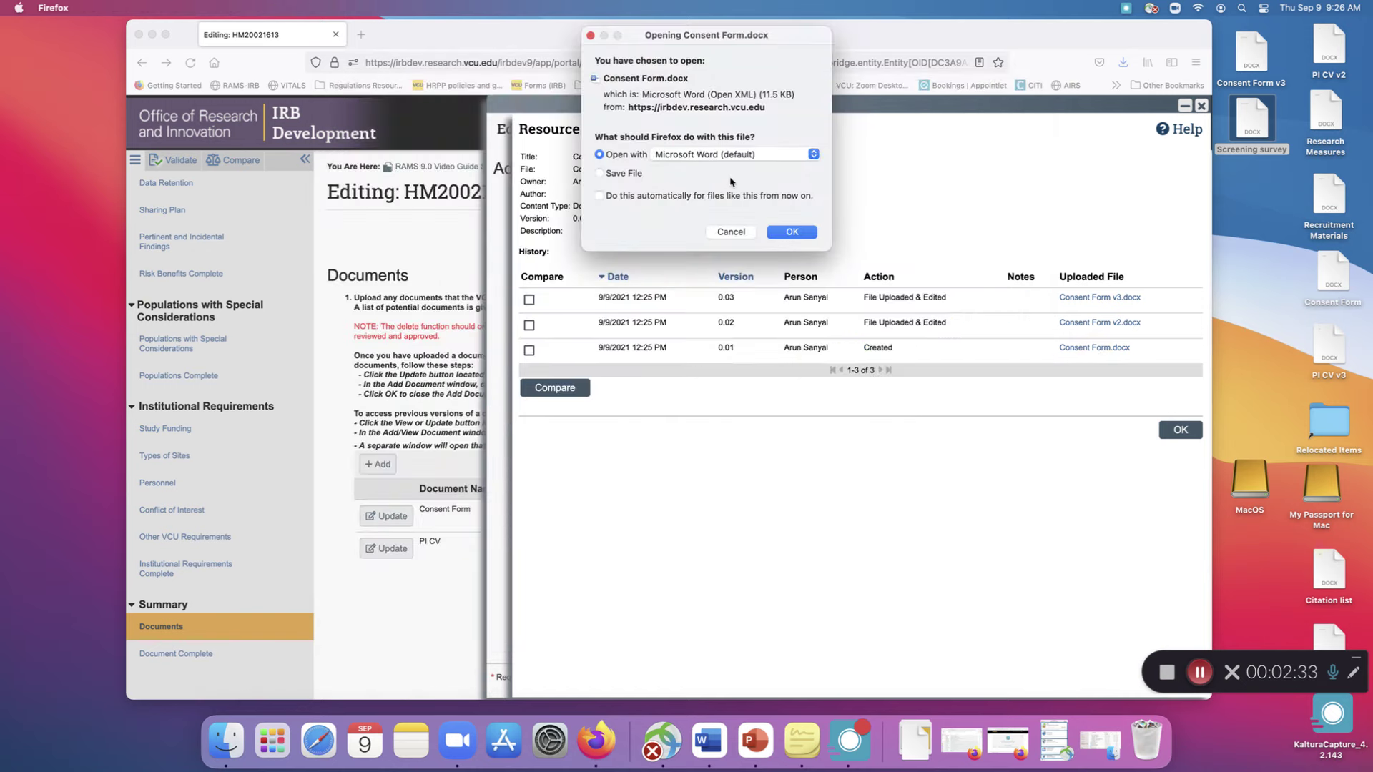
click(731, 232)
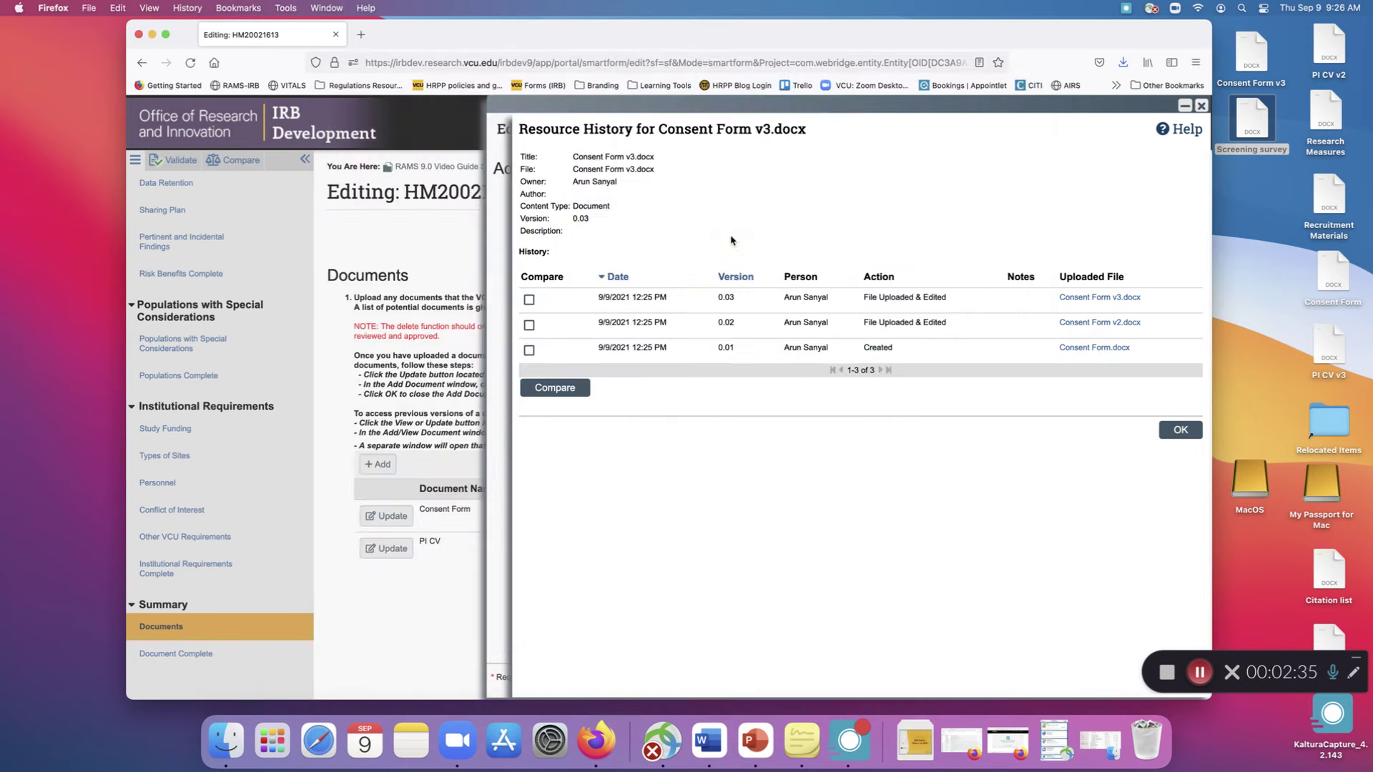
Step: Close the version history and the Consent Form edit window
click(1178, 431)
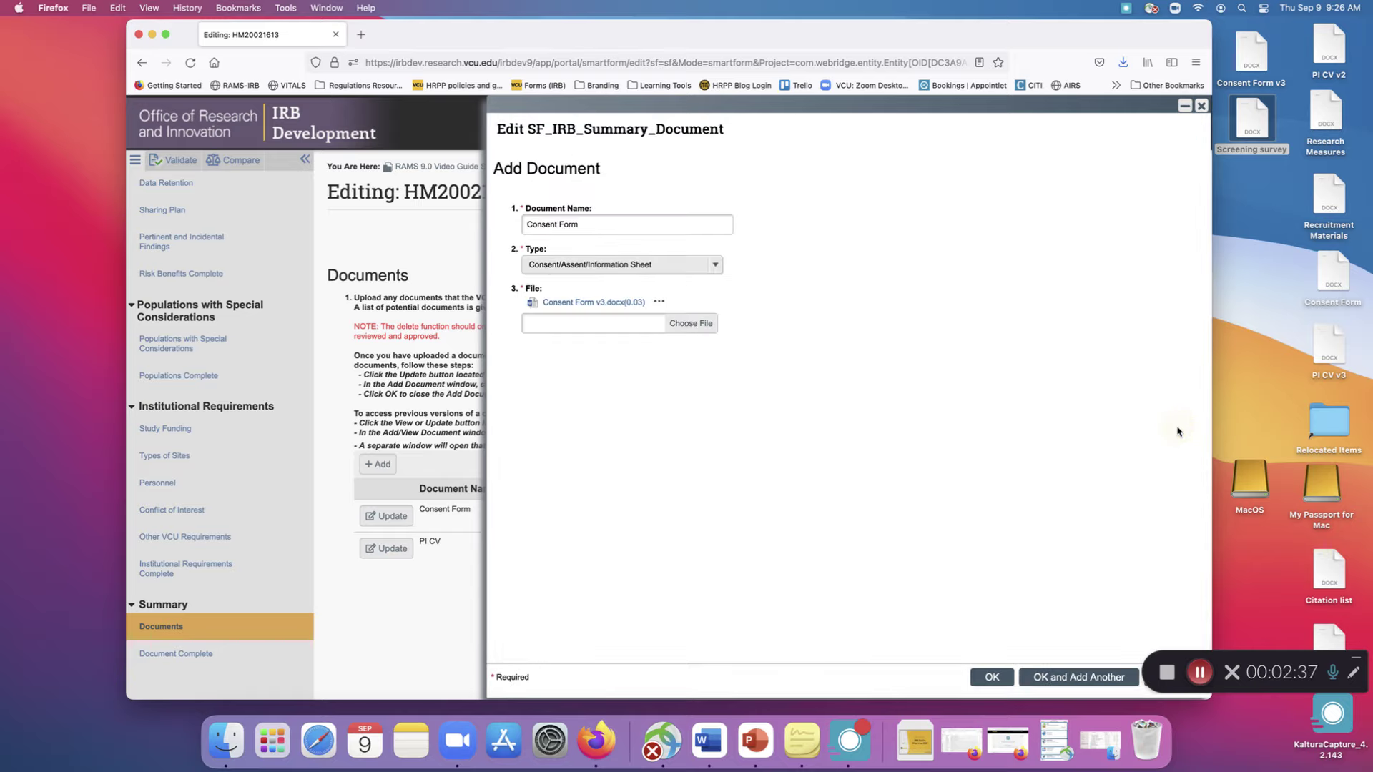
click(1193, 656)
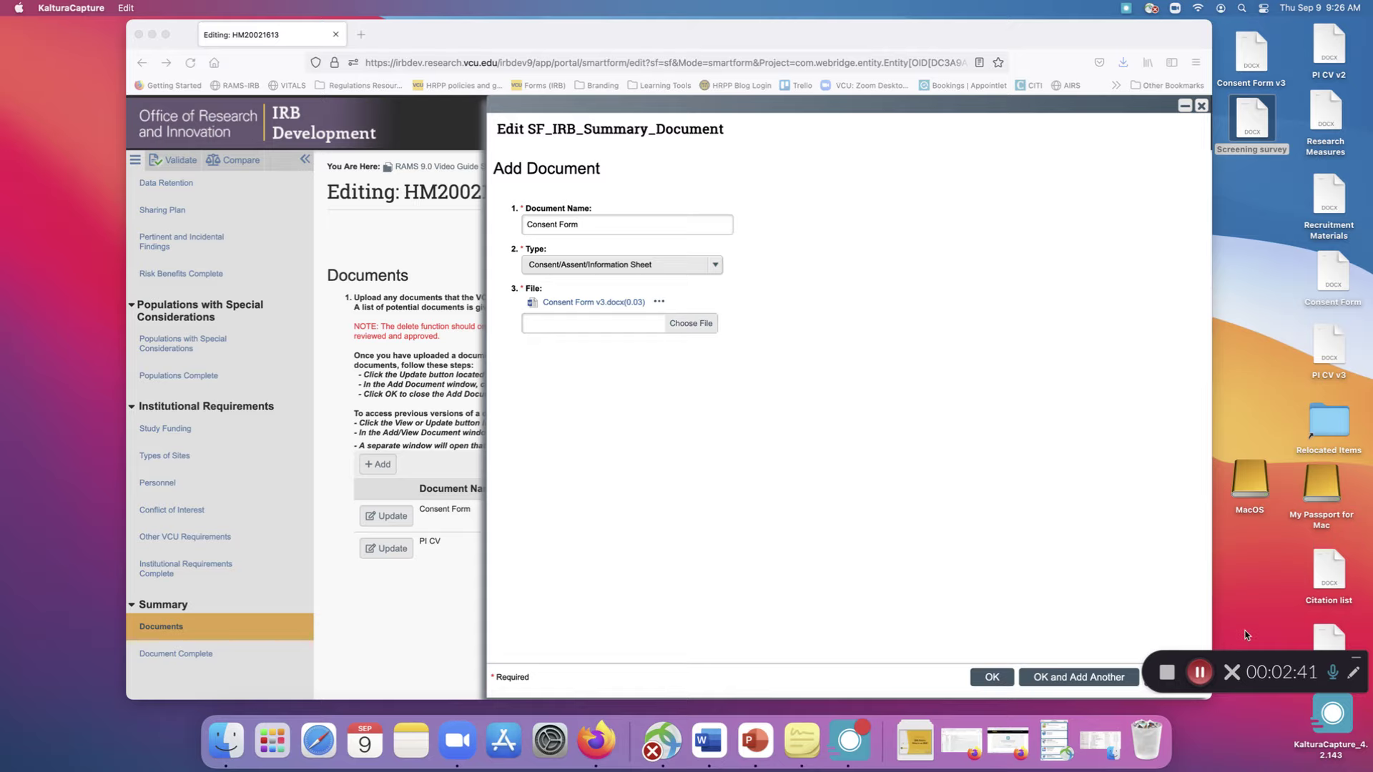
click(1200, 107)
click(1200, 106)
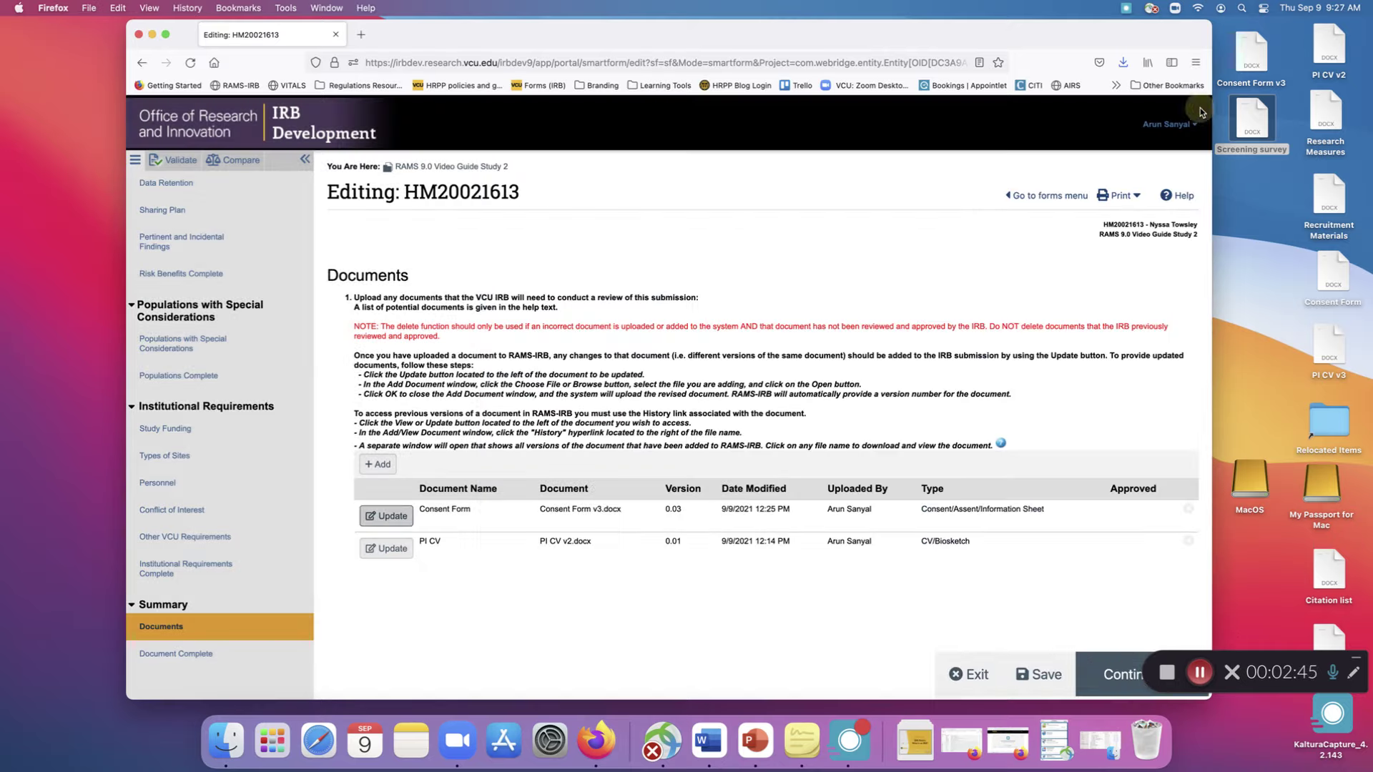
click(1195, 664)
Step: Replace the PI CV file with PI CV v3.docx and save it as version 0.02
click(371, 552)
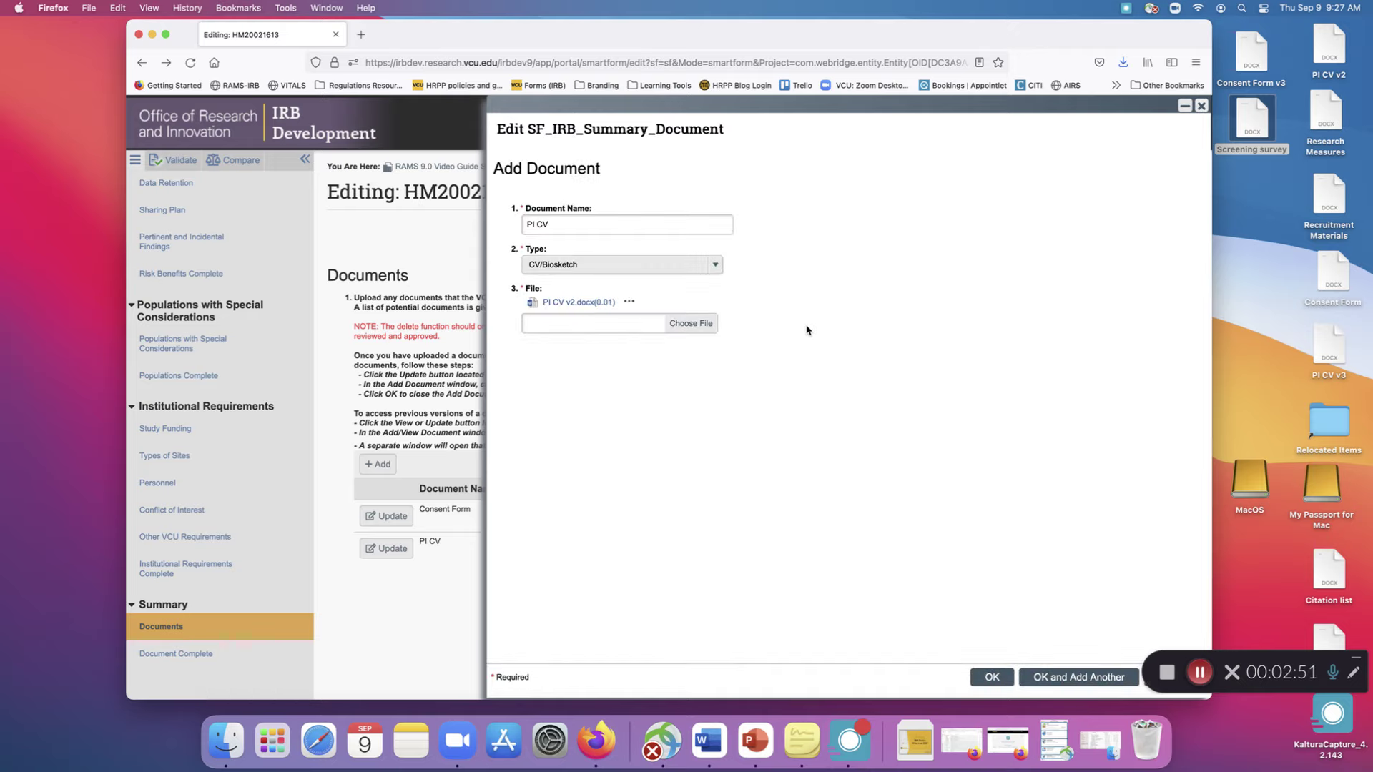
click(693, 329)
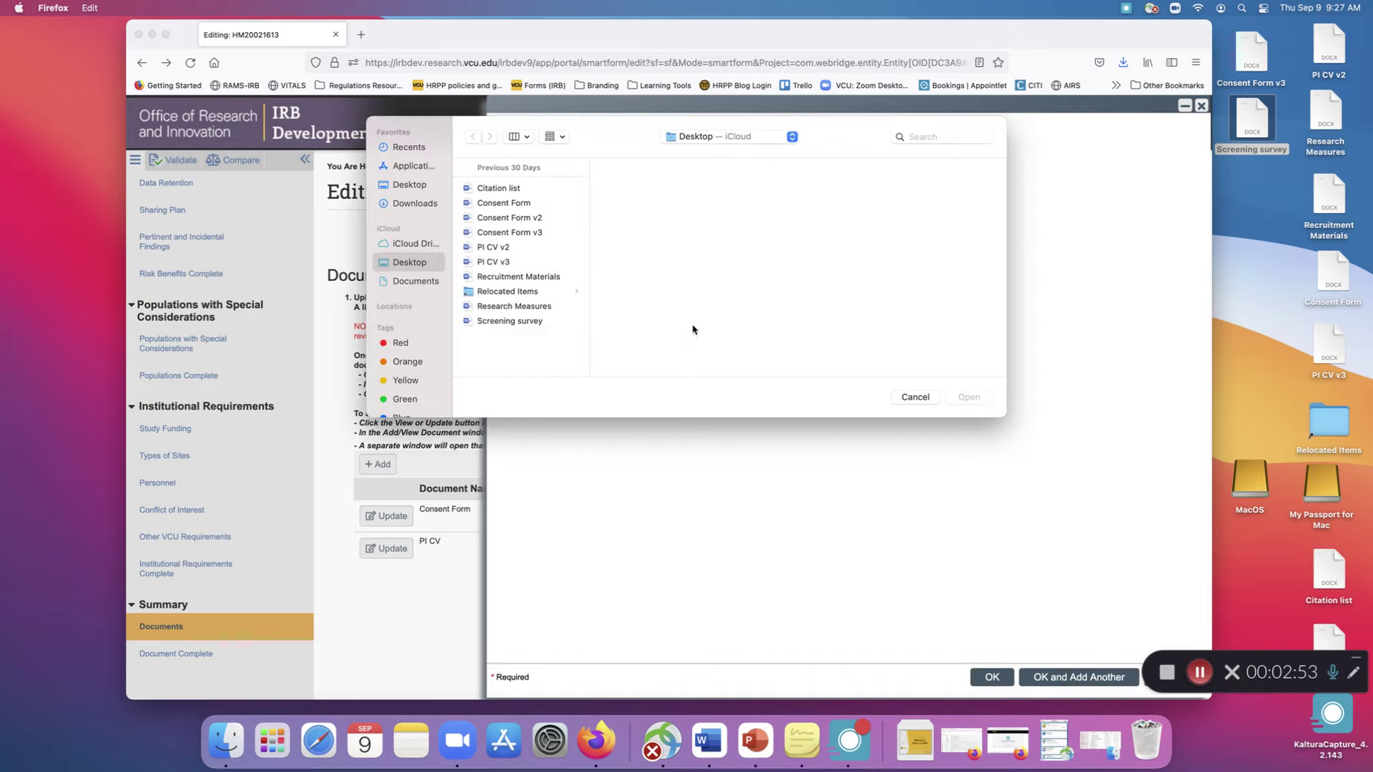
click(491, 248)
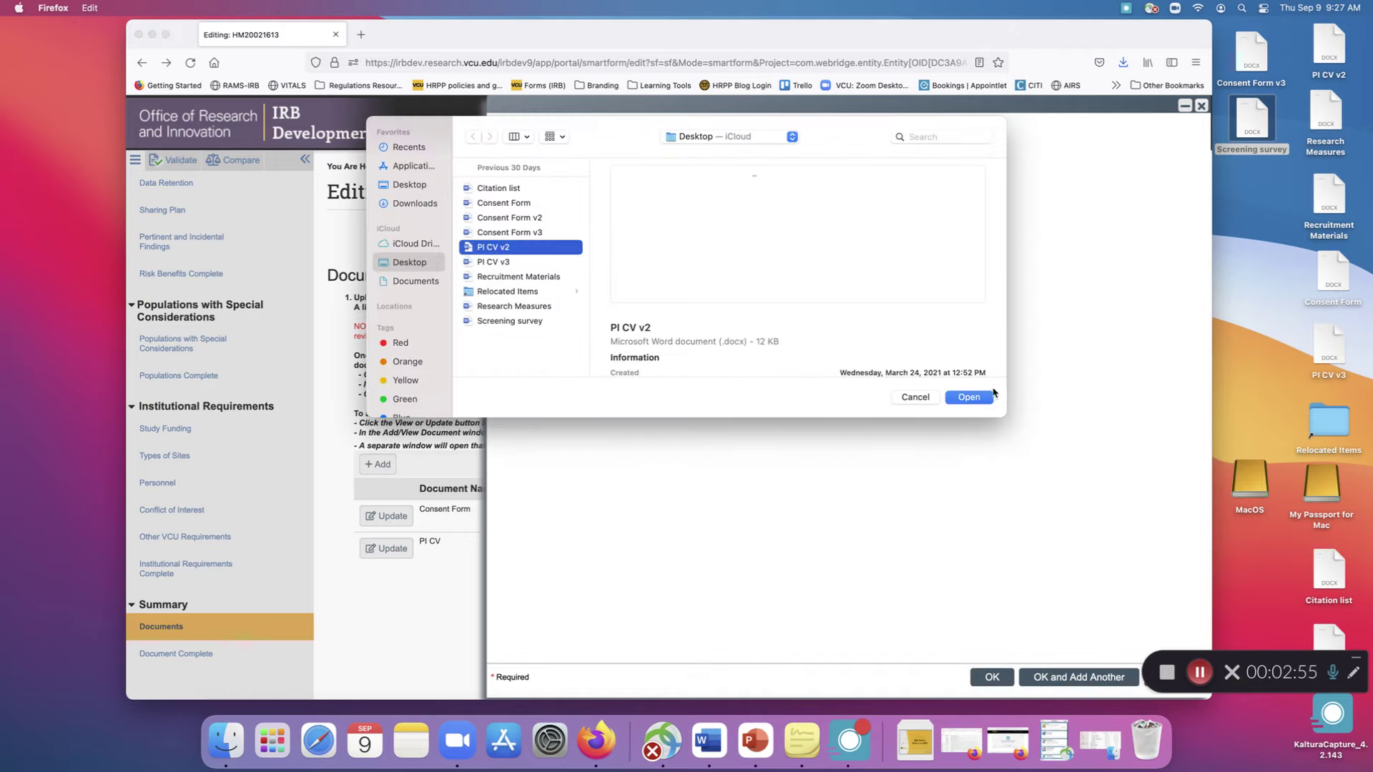
click(488, 263)
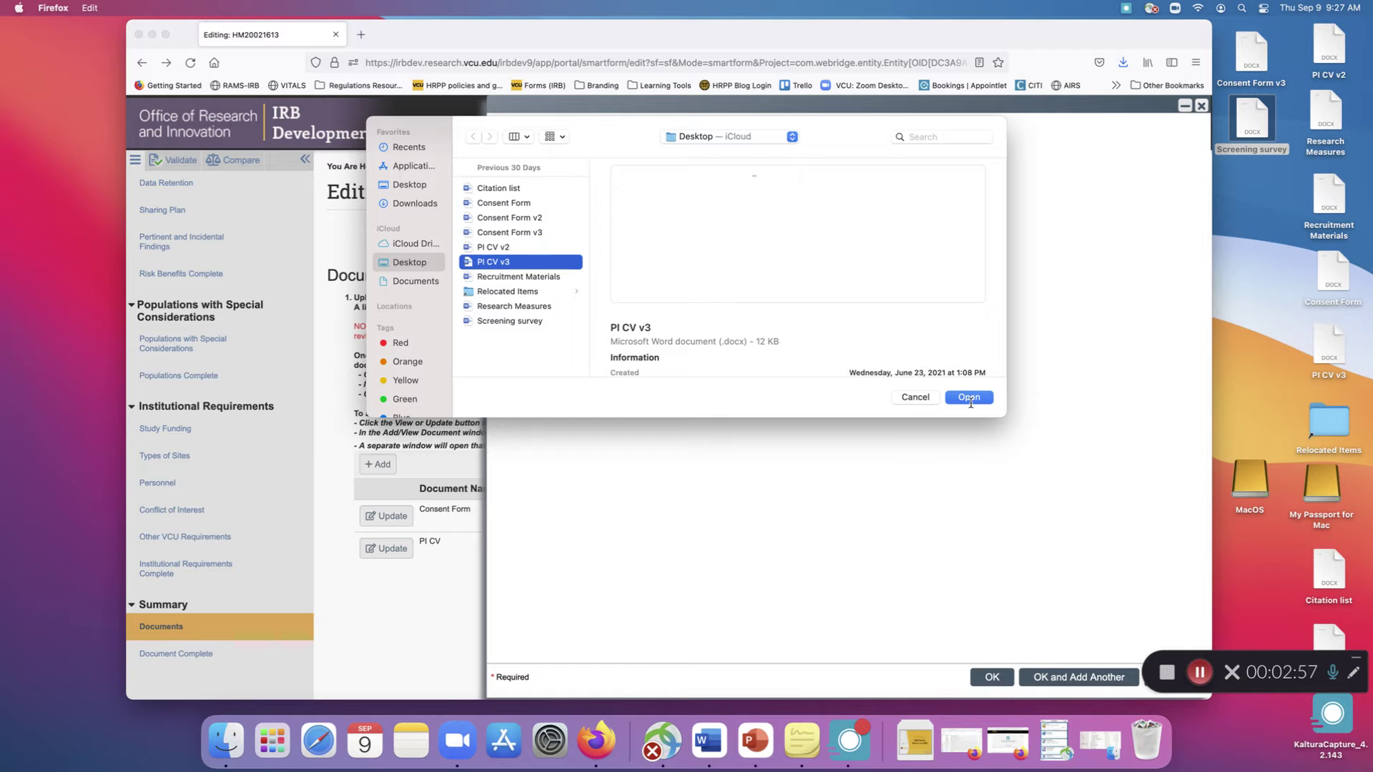
click(969, 397)
click(990, 679)
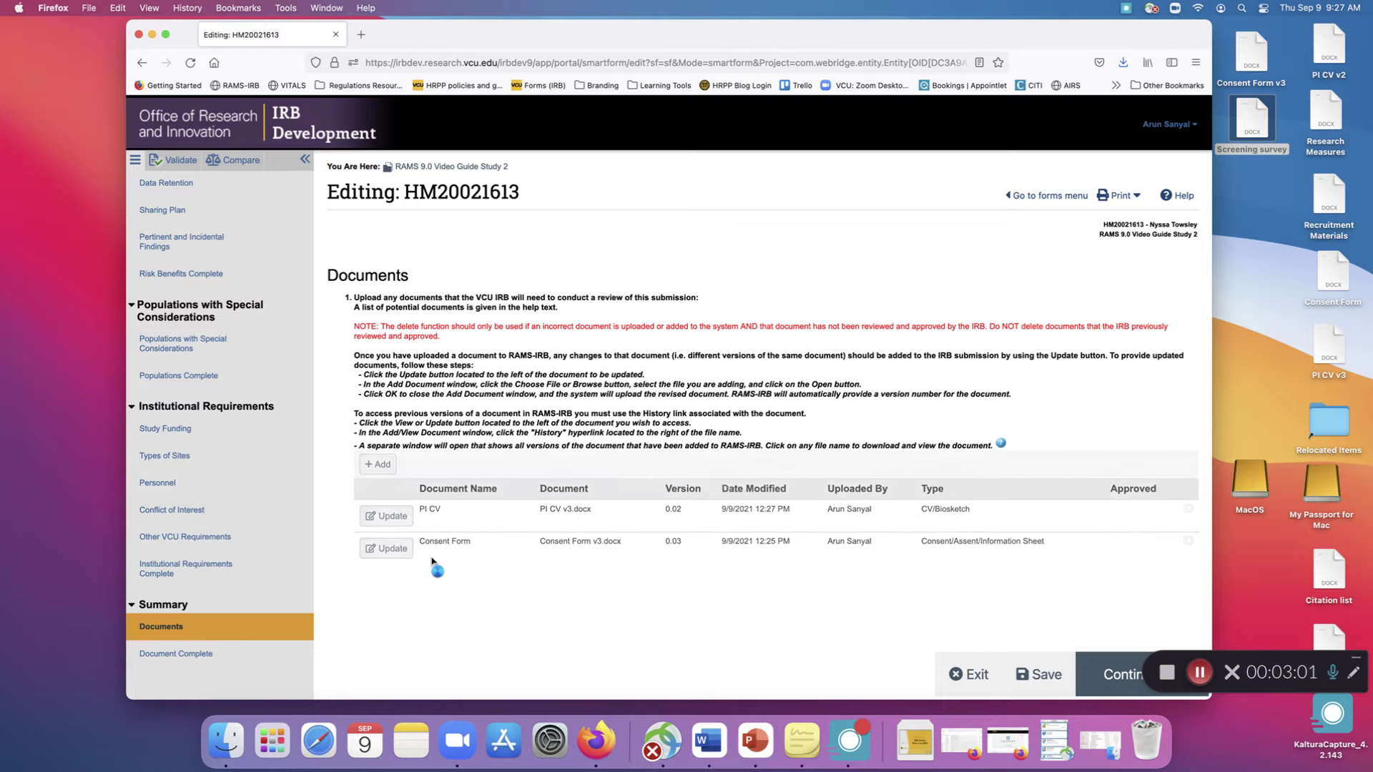
click(384, 517)
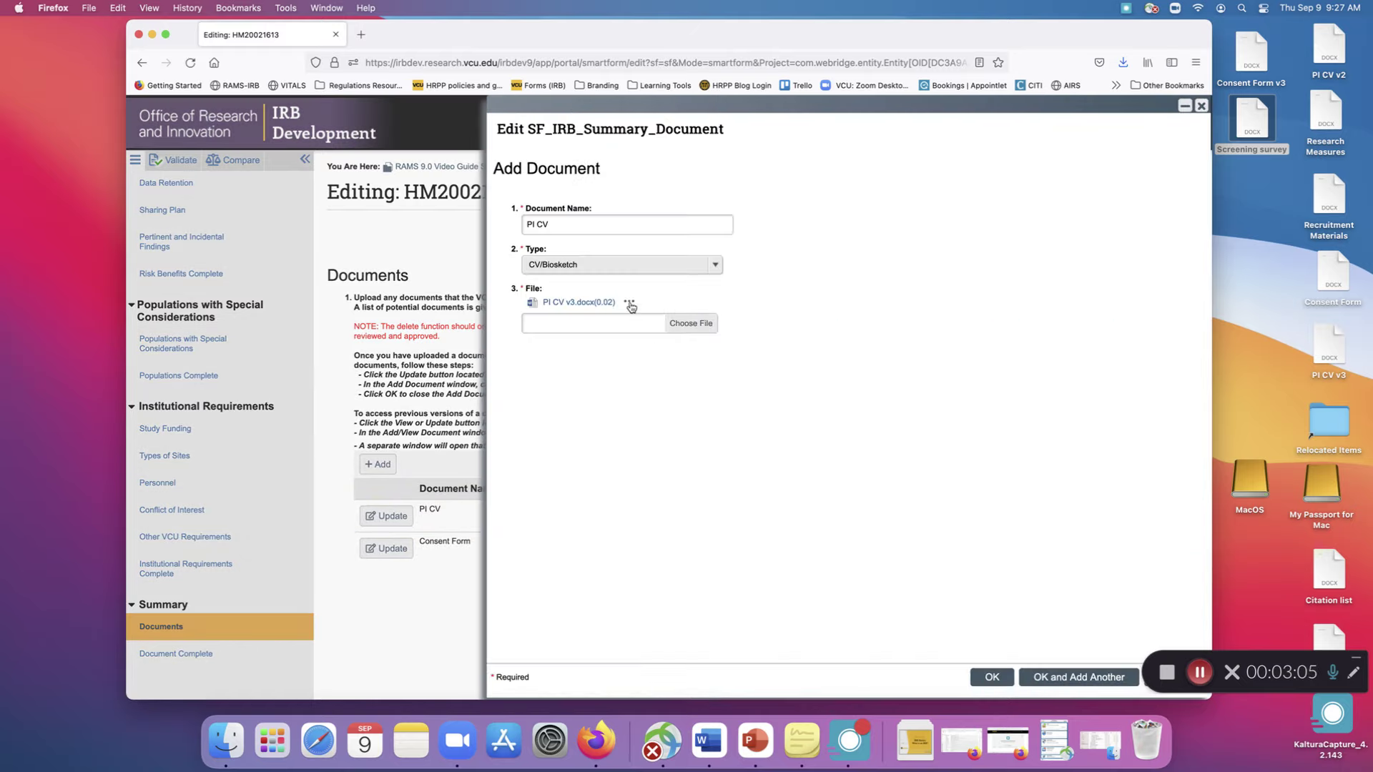
click(628, 301)
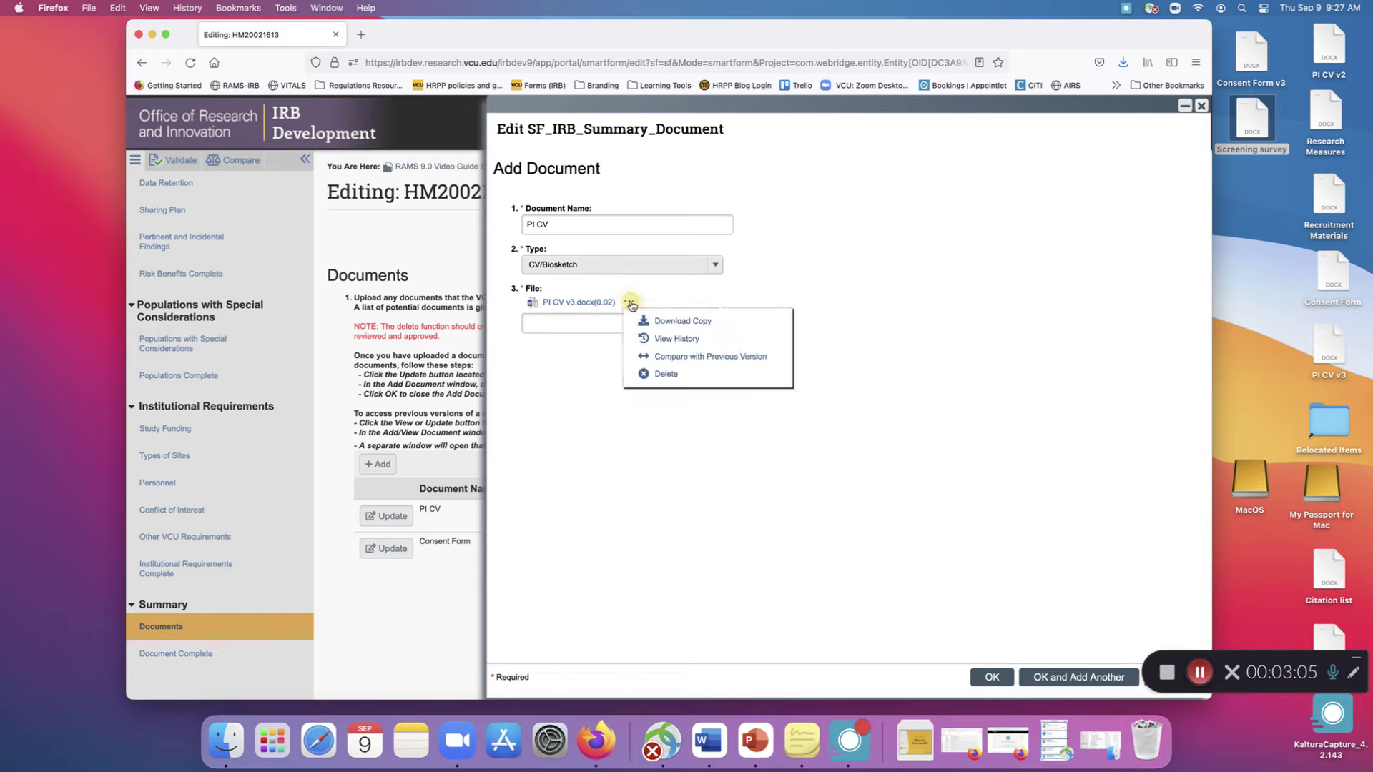
click(685, 341)
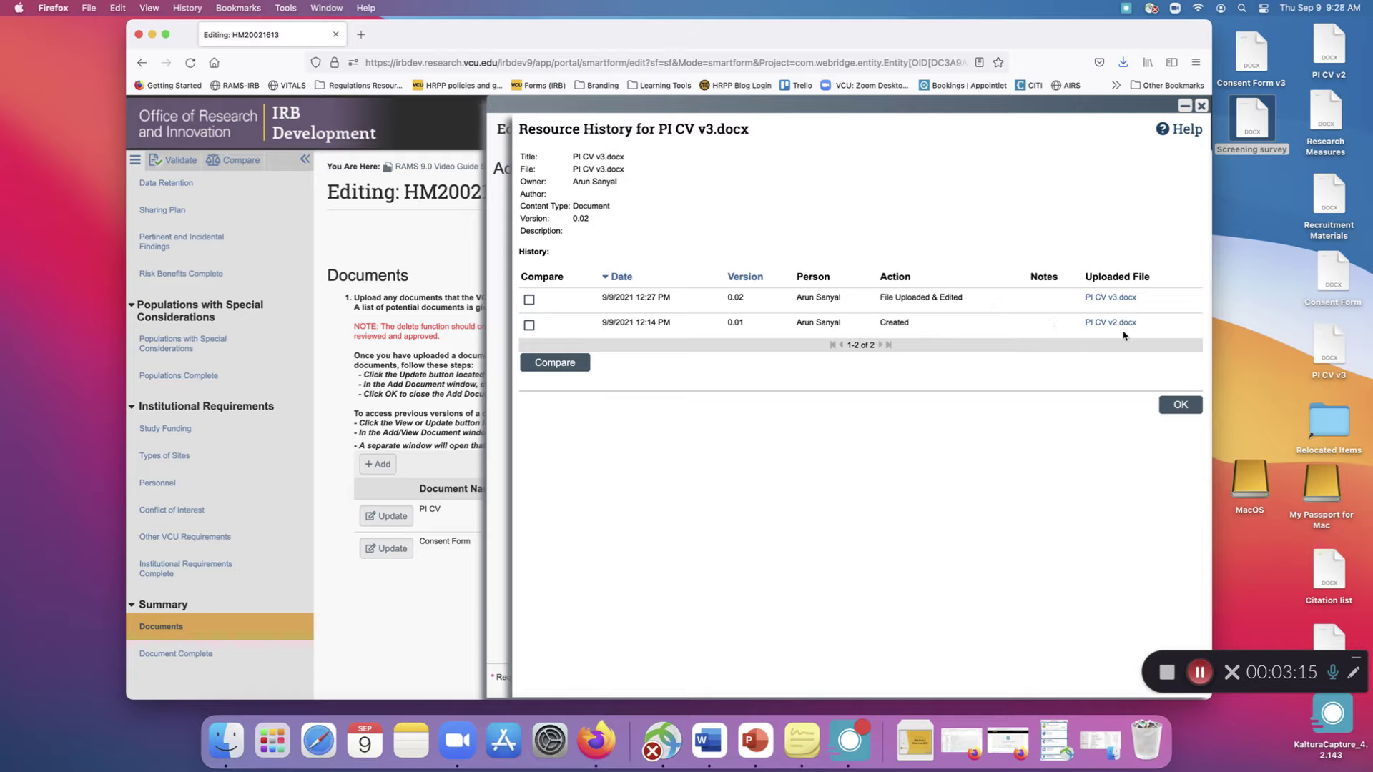
click(1183, 409)
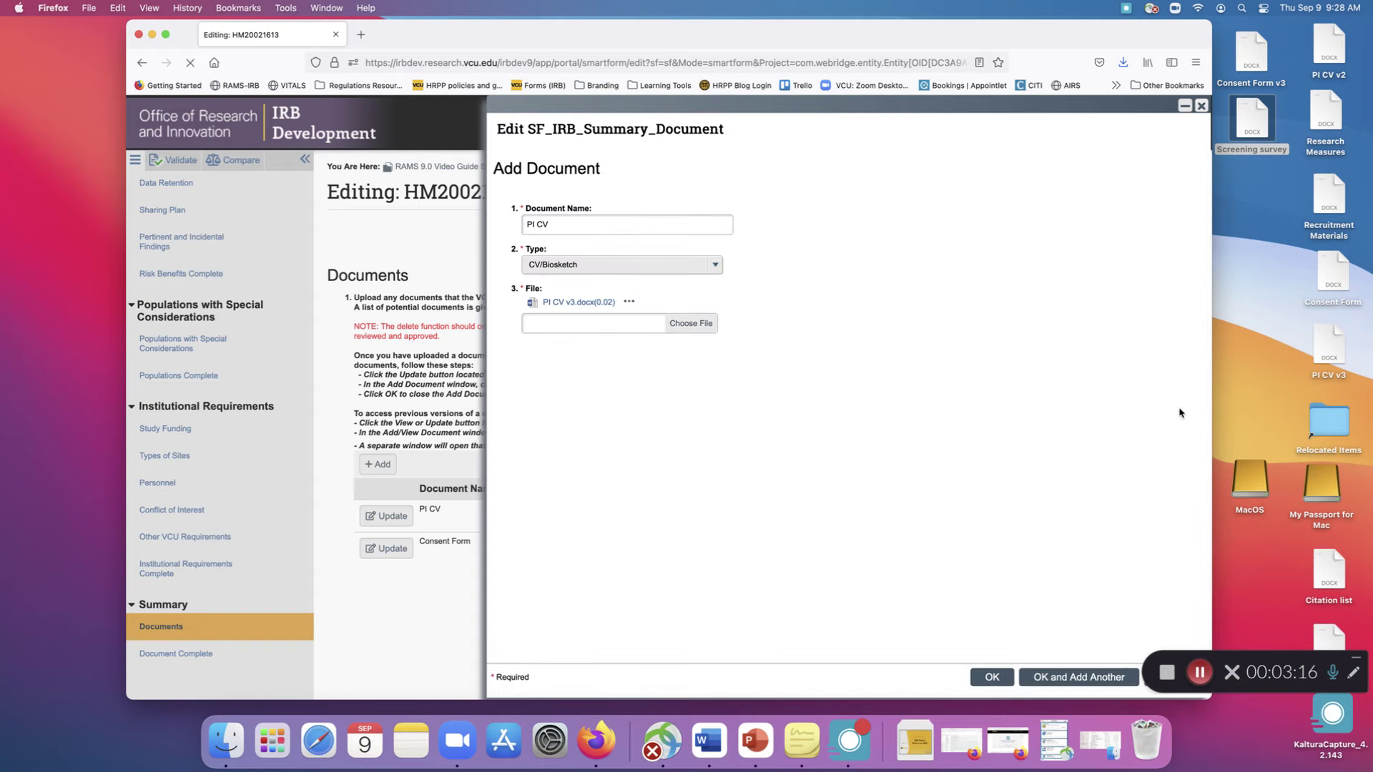
click(1200, 107)
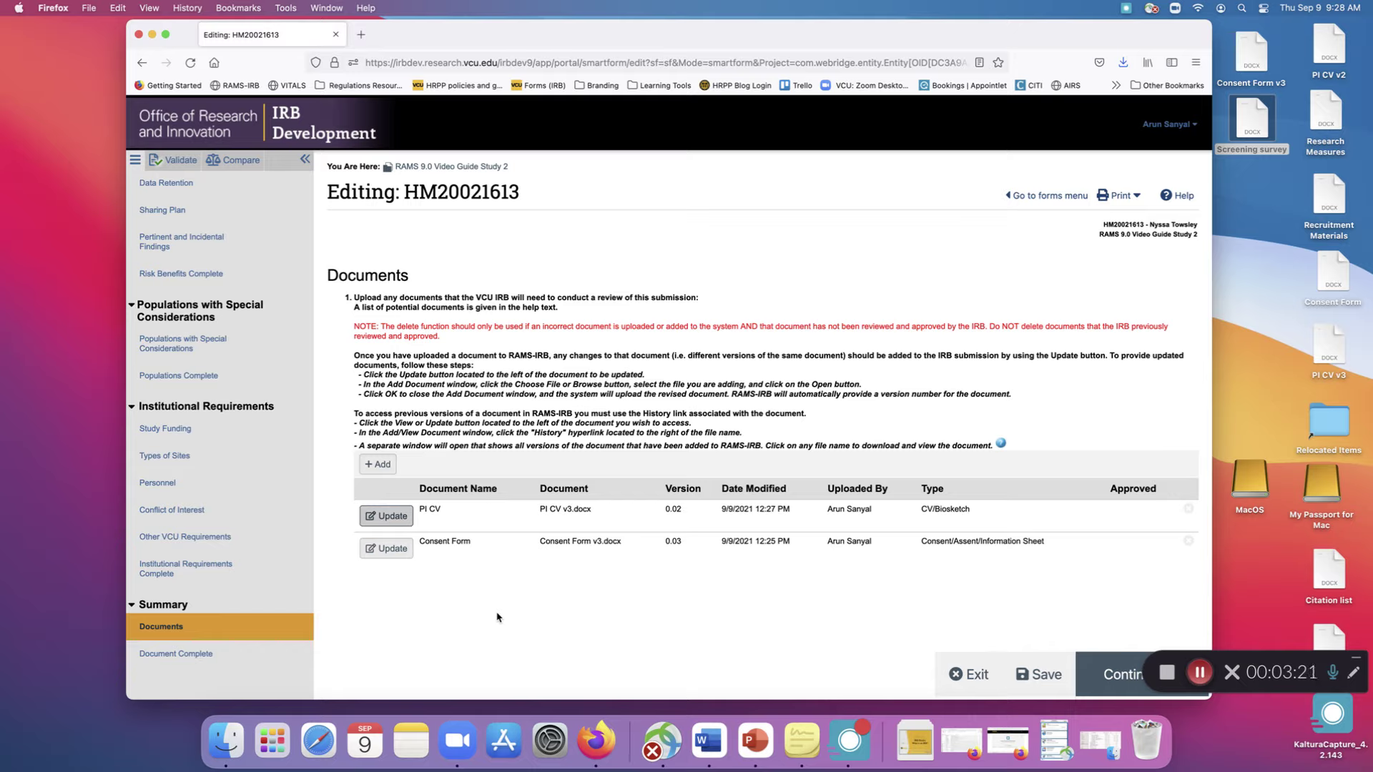
click(1201, 677)
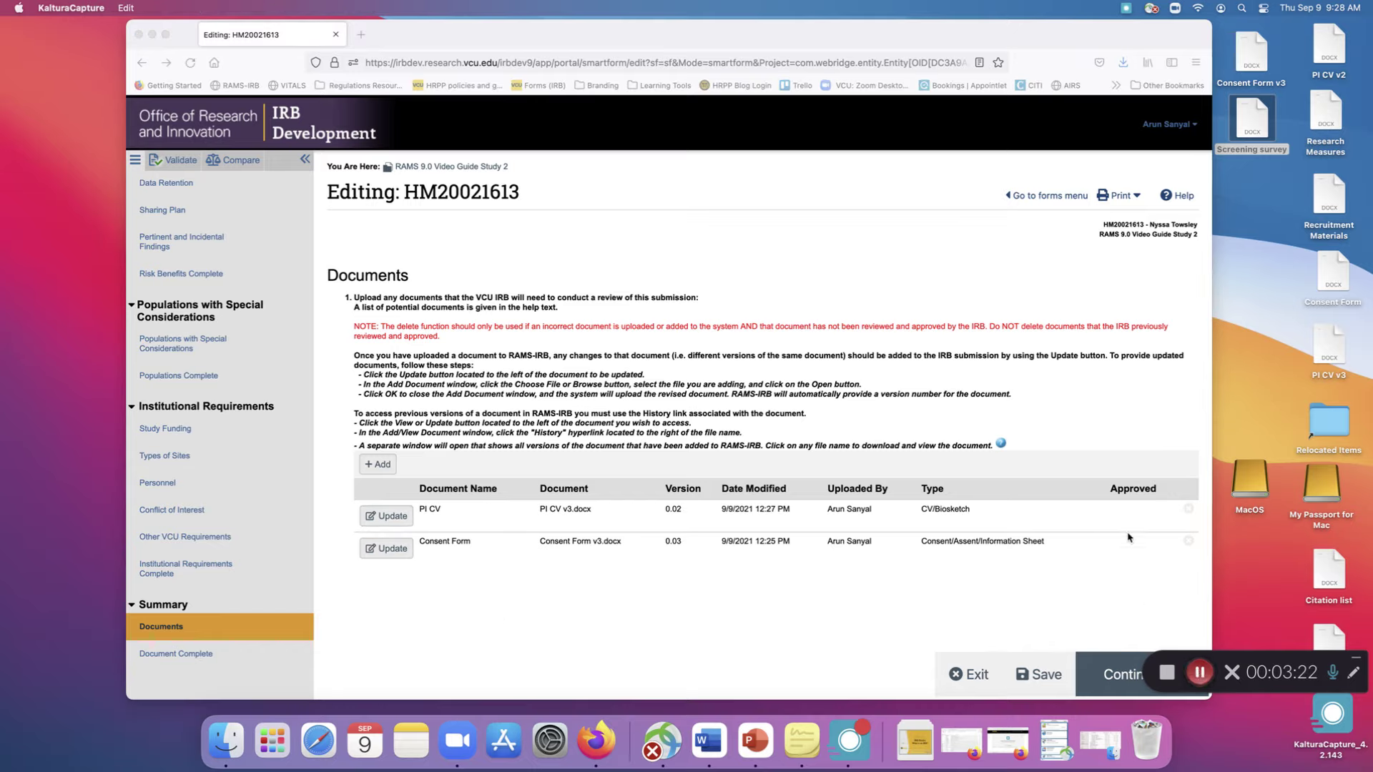
click(1098, 567)
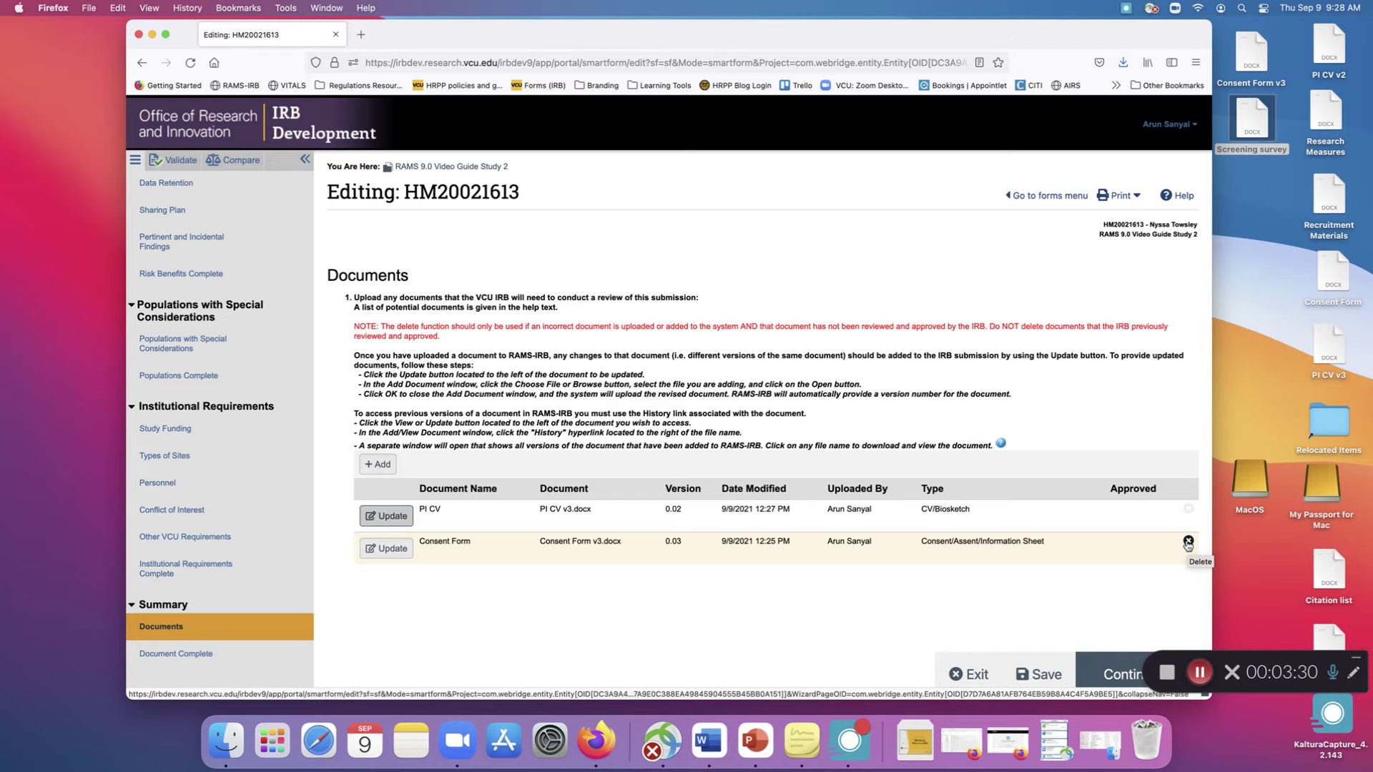
click(1187, 543)
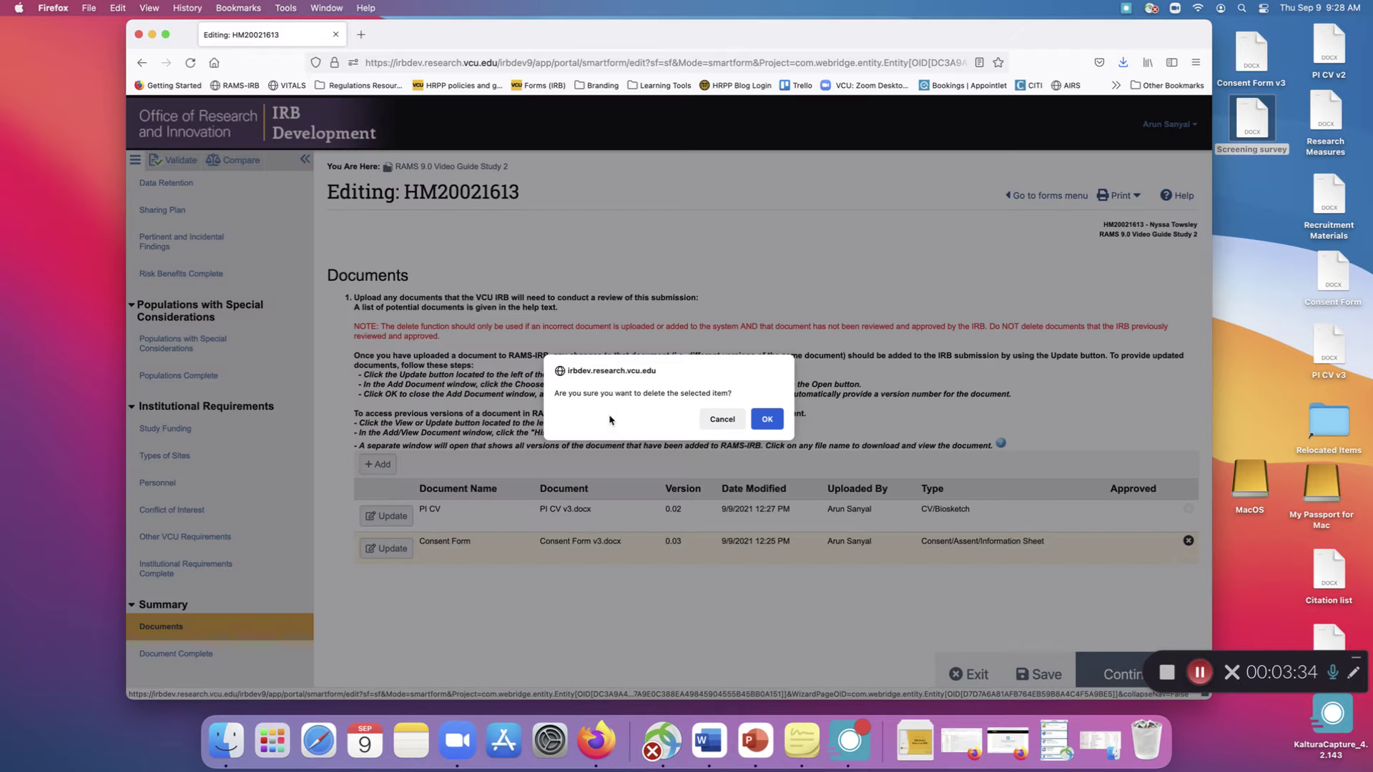
click(721, 419)
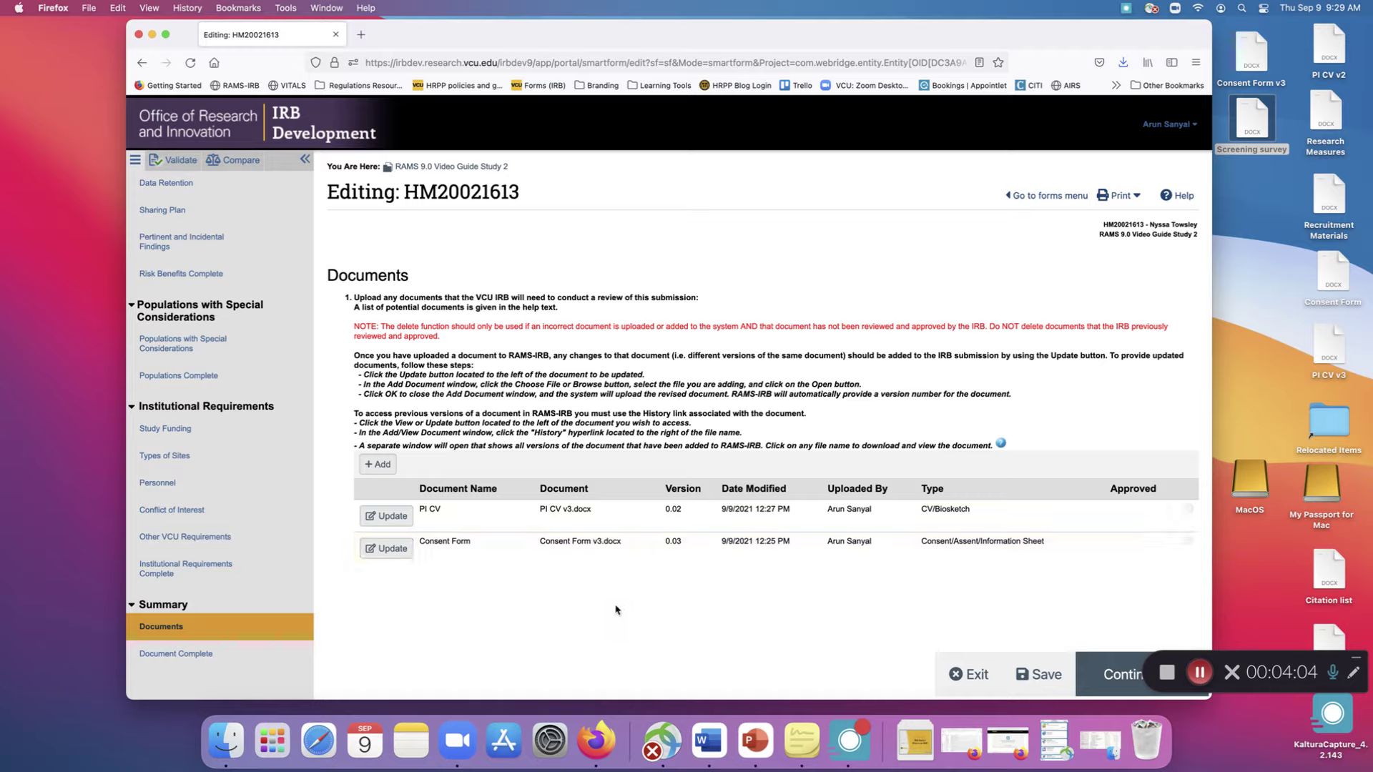
click(391, 516)
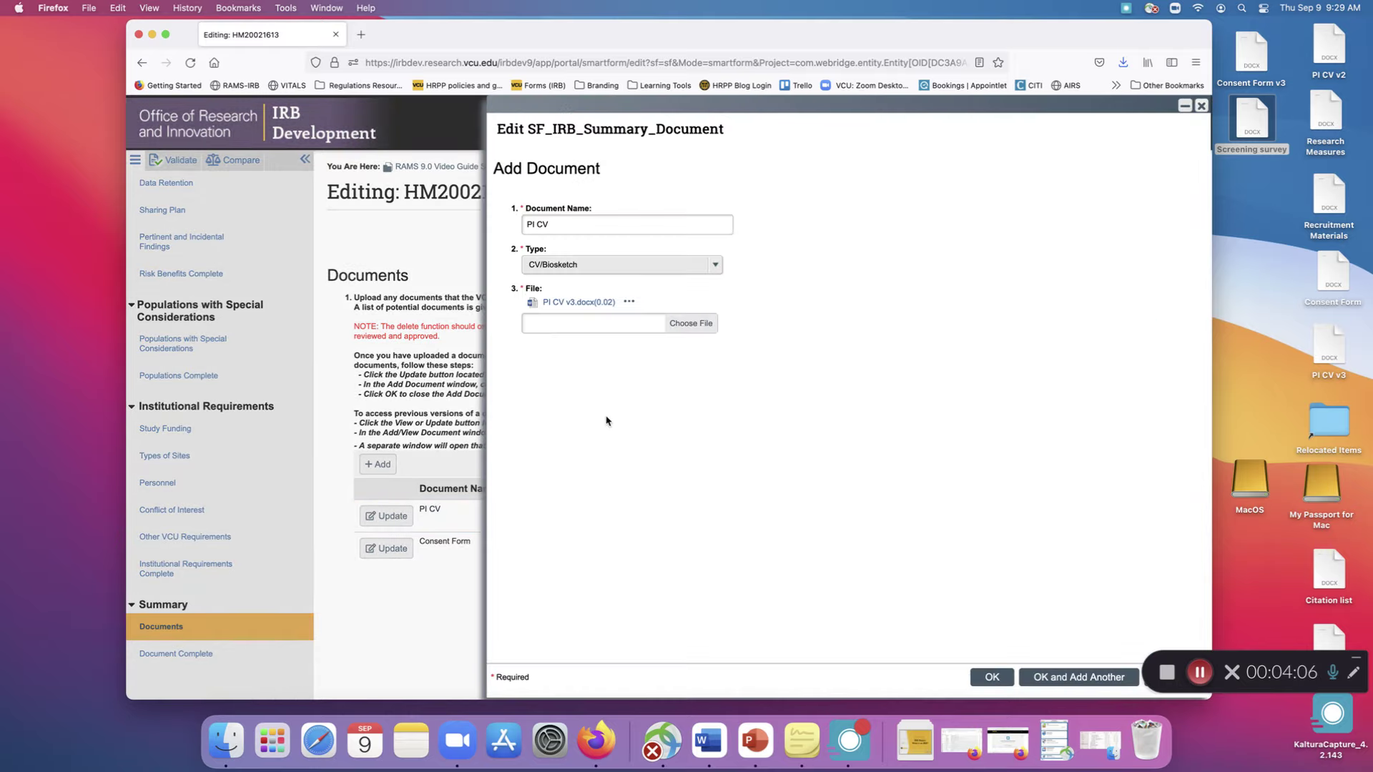
click(629, 301)
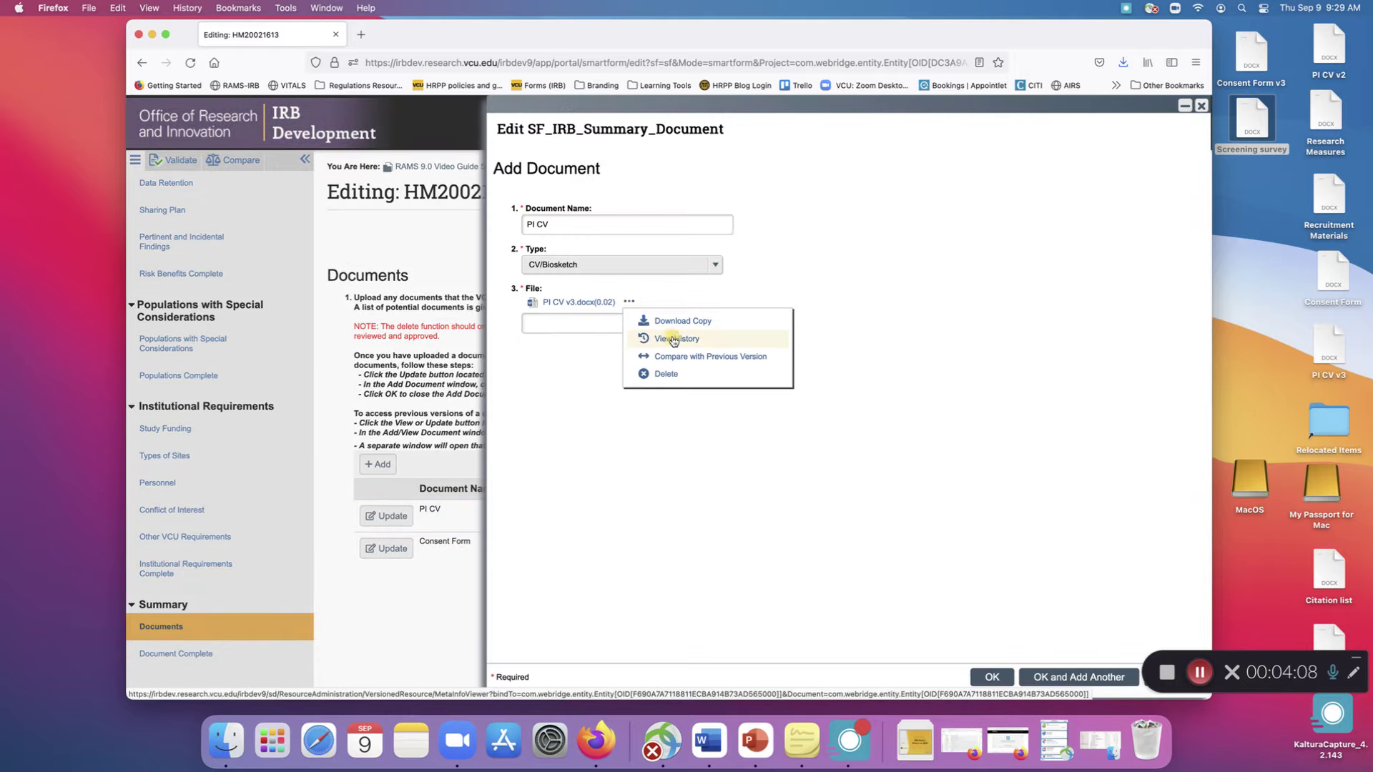
click(673, 341)
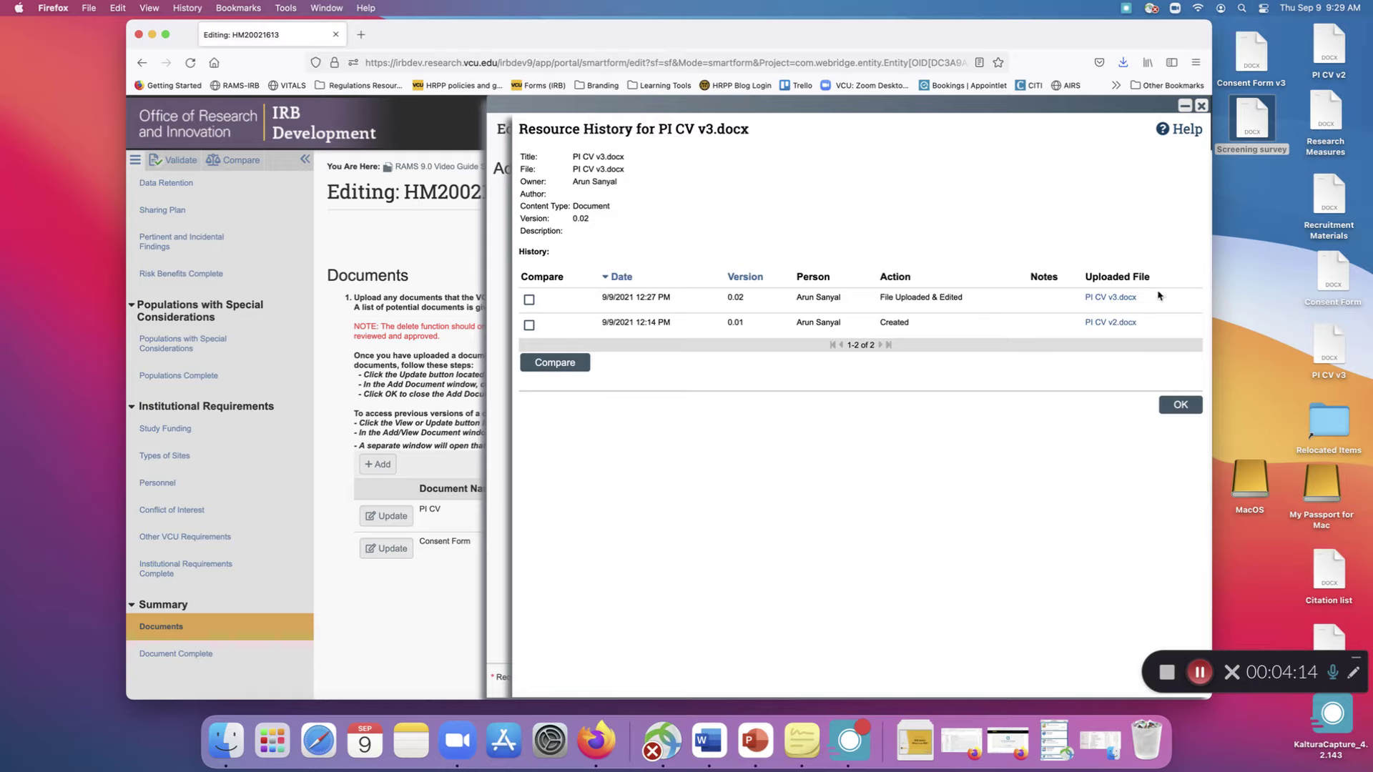
click(1195, 406)
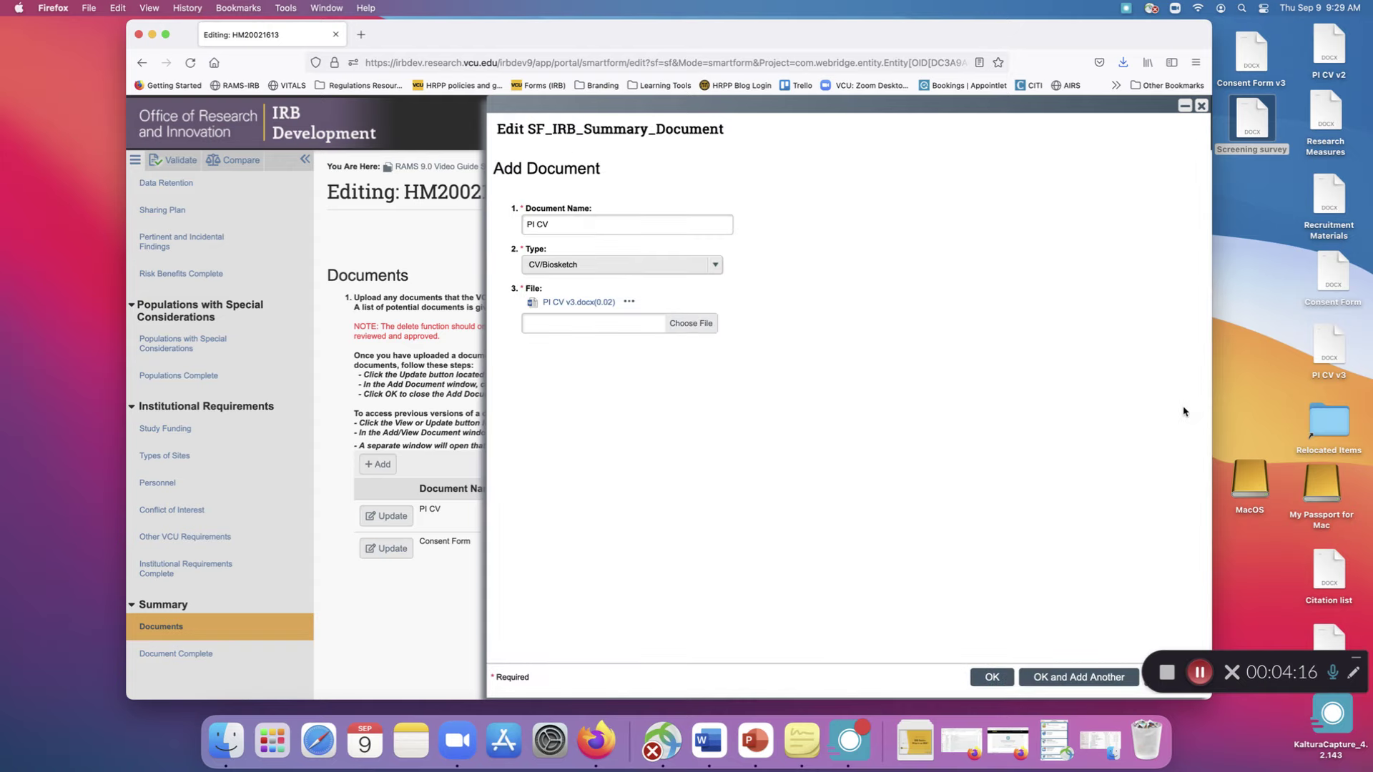
click(1201, 106)
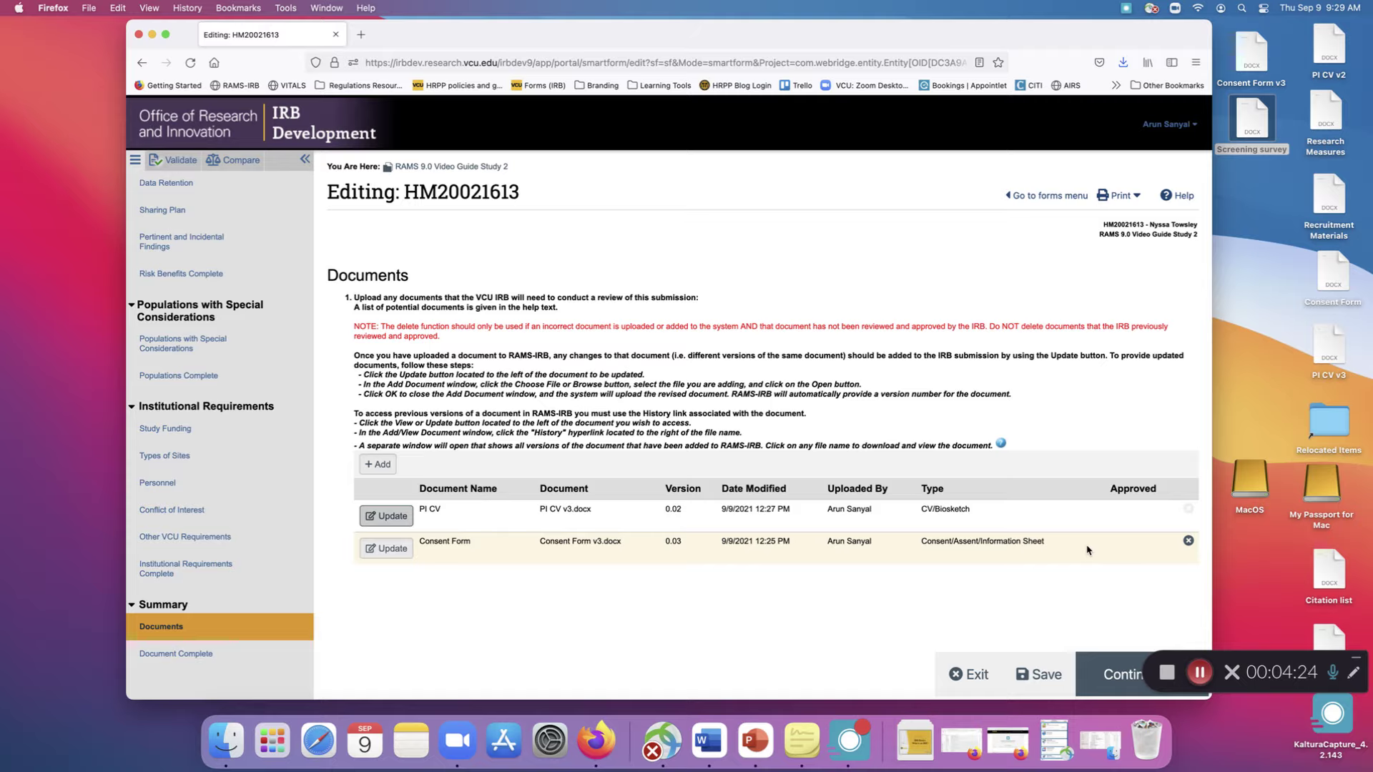
Step: Return to the study workspace's Documents tab listing PI CV v3.docx (0.02) and Consent Form v3.docx (0.03)
click(1200, 672)
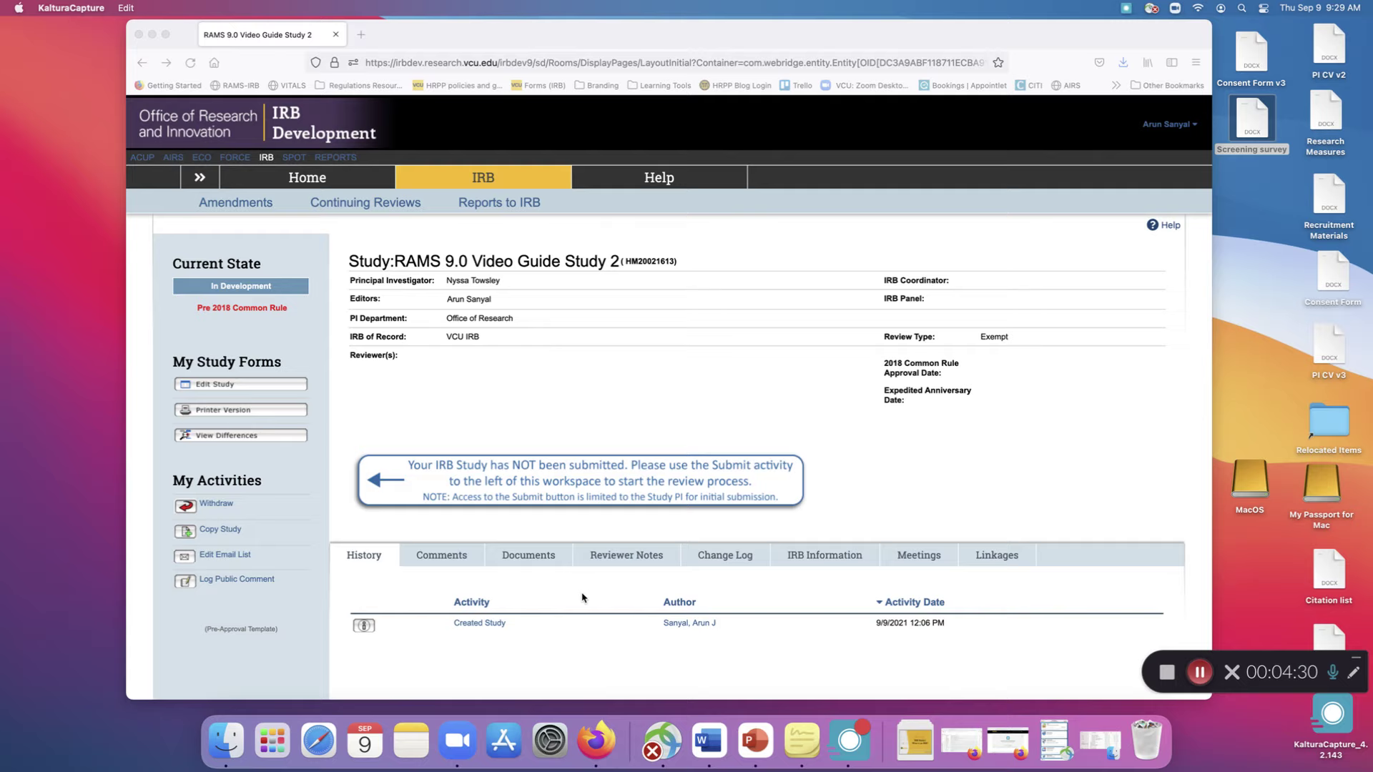
click(522, 559)
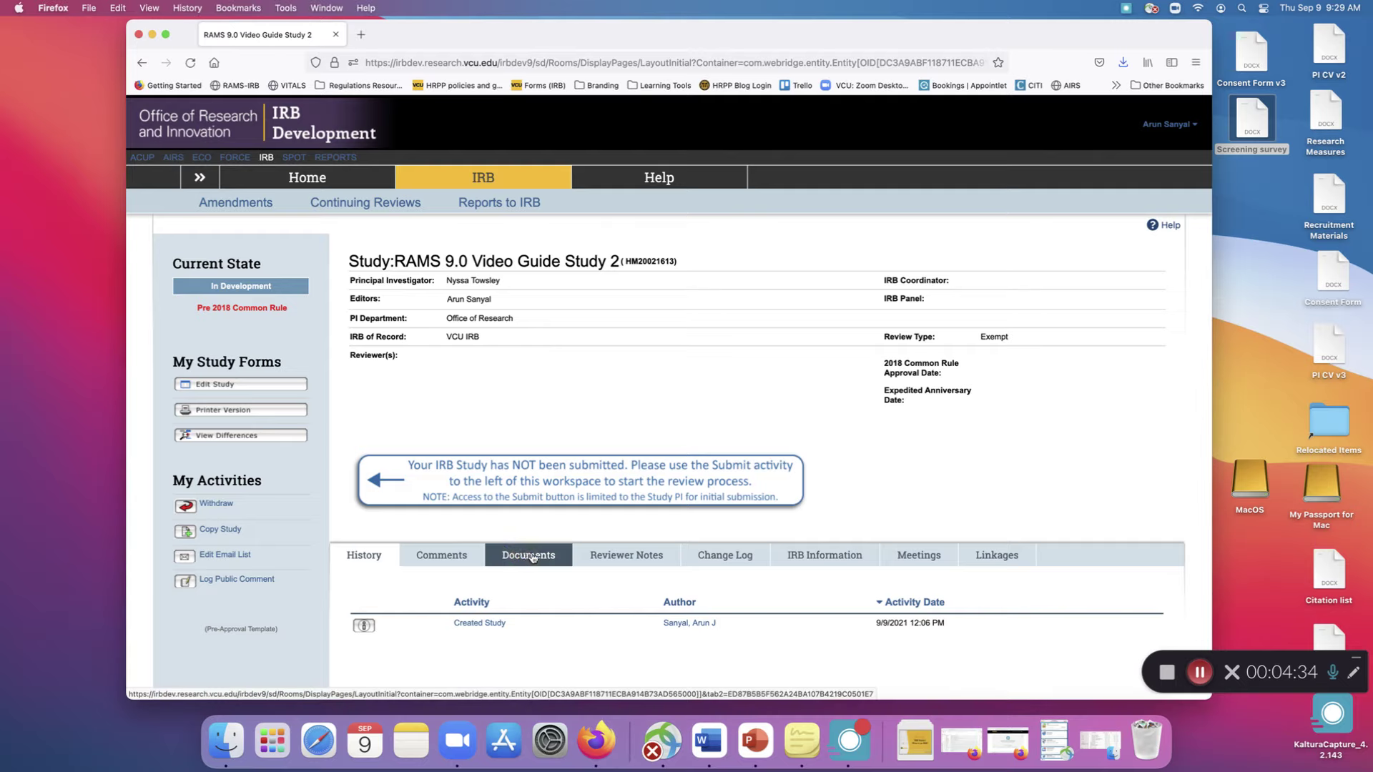
click(530, 558)
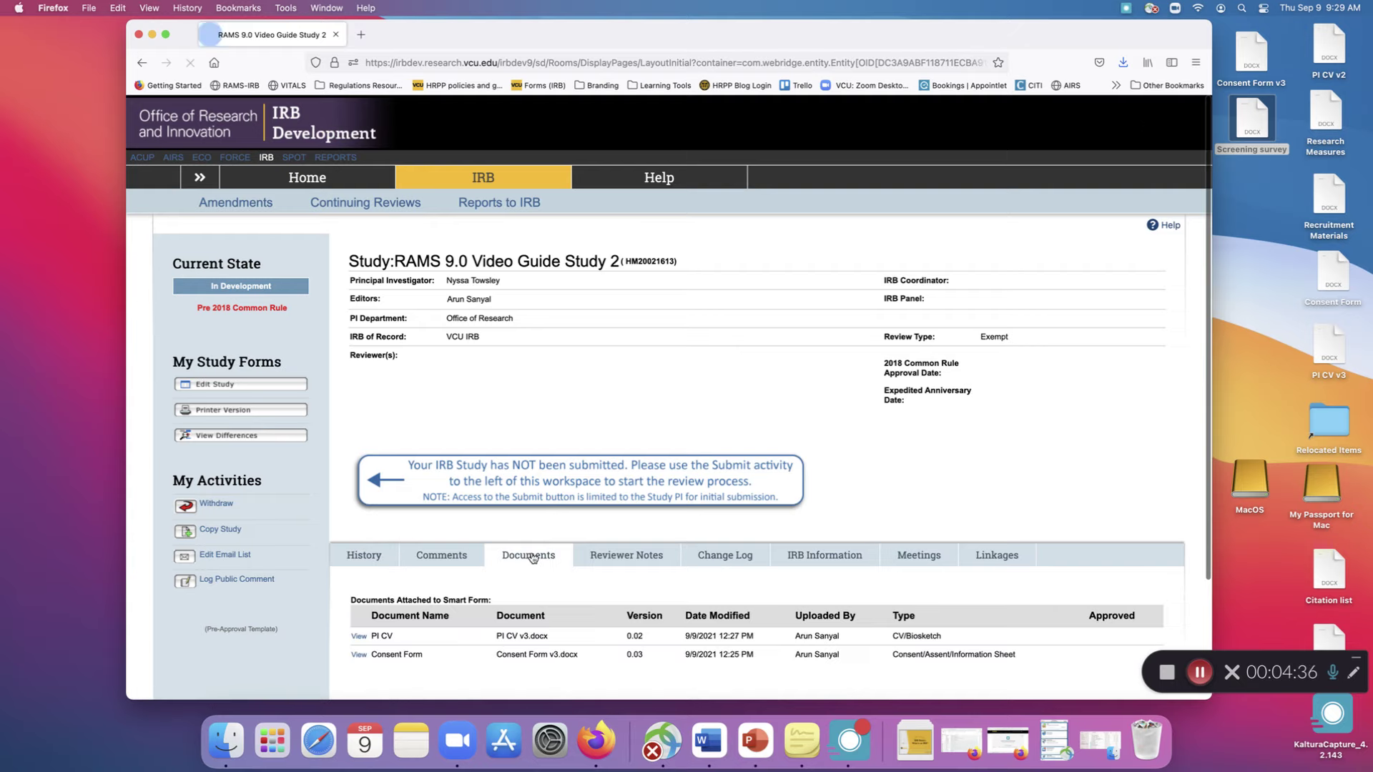
scroll(605, 602, down, 3)
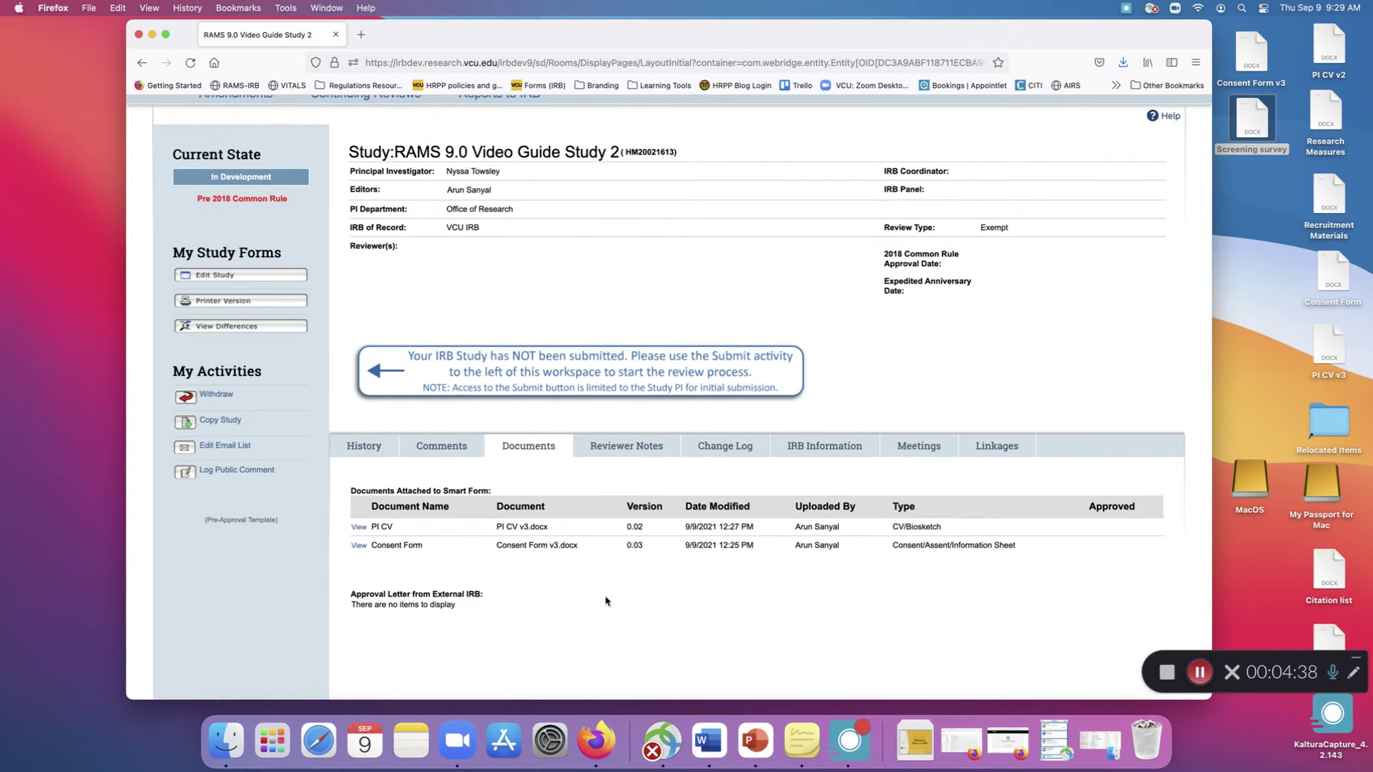
Step: View the Consent Form's details and open Consent Form v3.docx in Microsoft Word
click(358, 546)
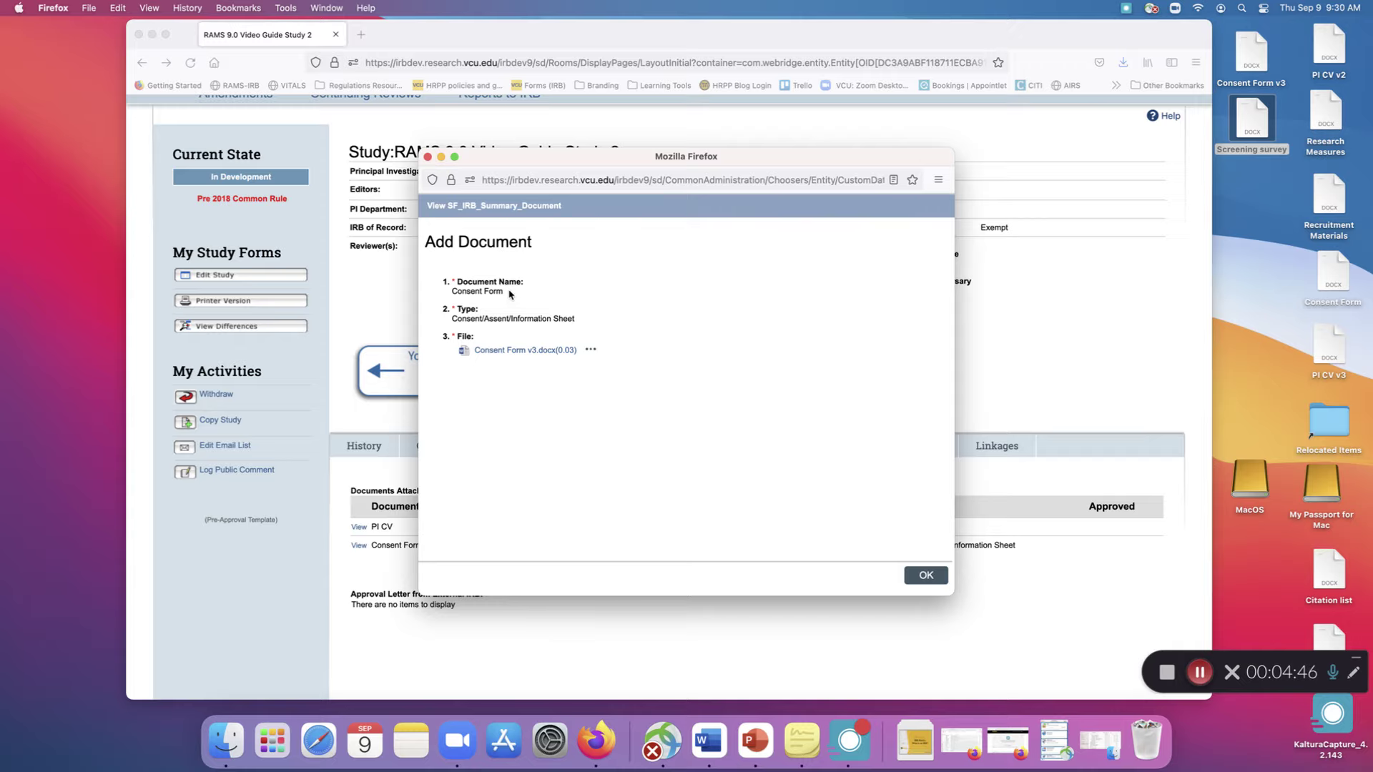
click(513, 355)
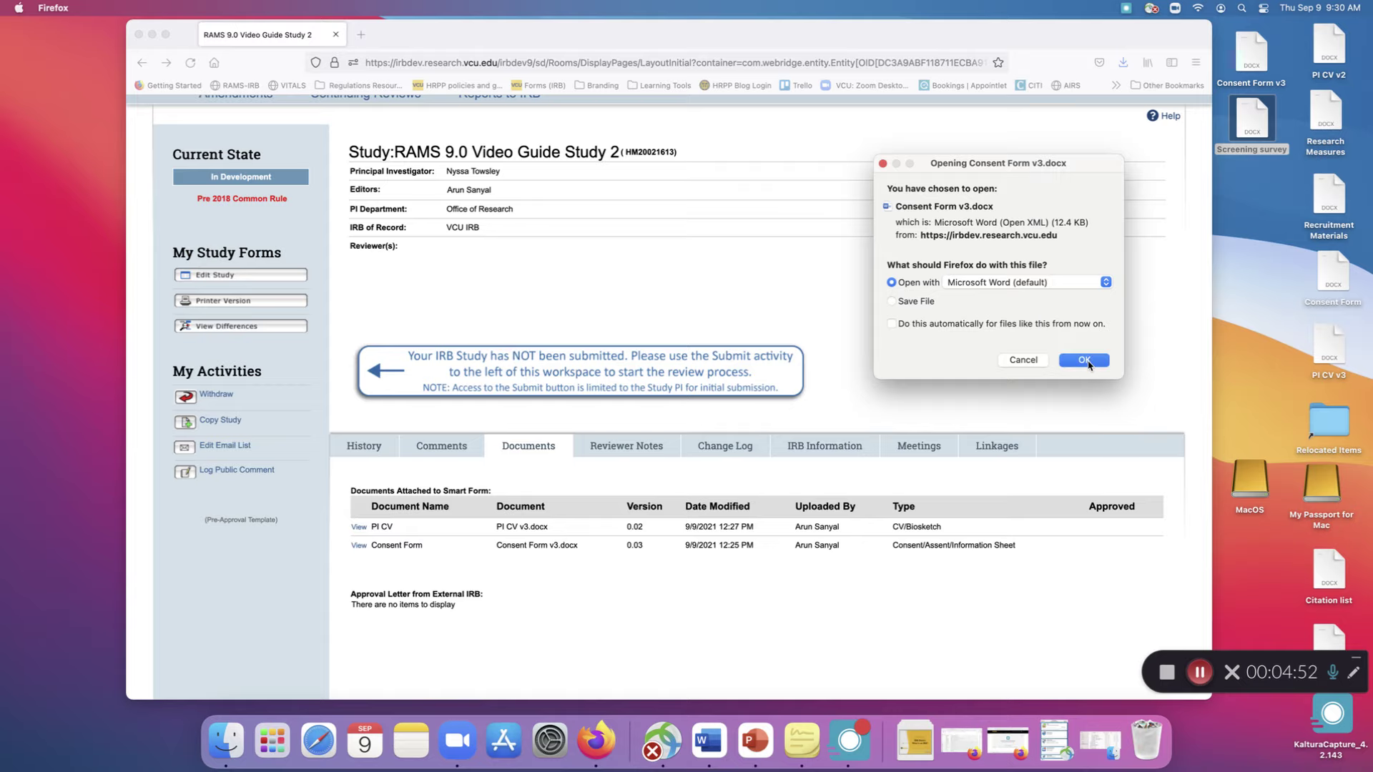
click(1083, 360)
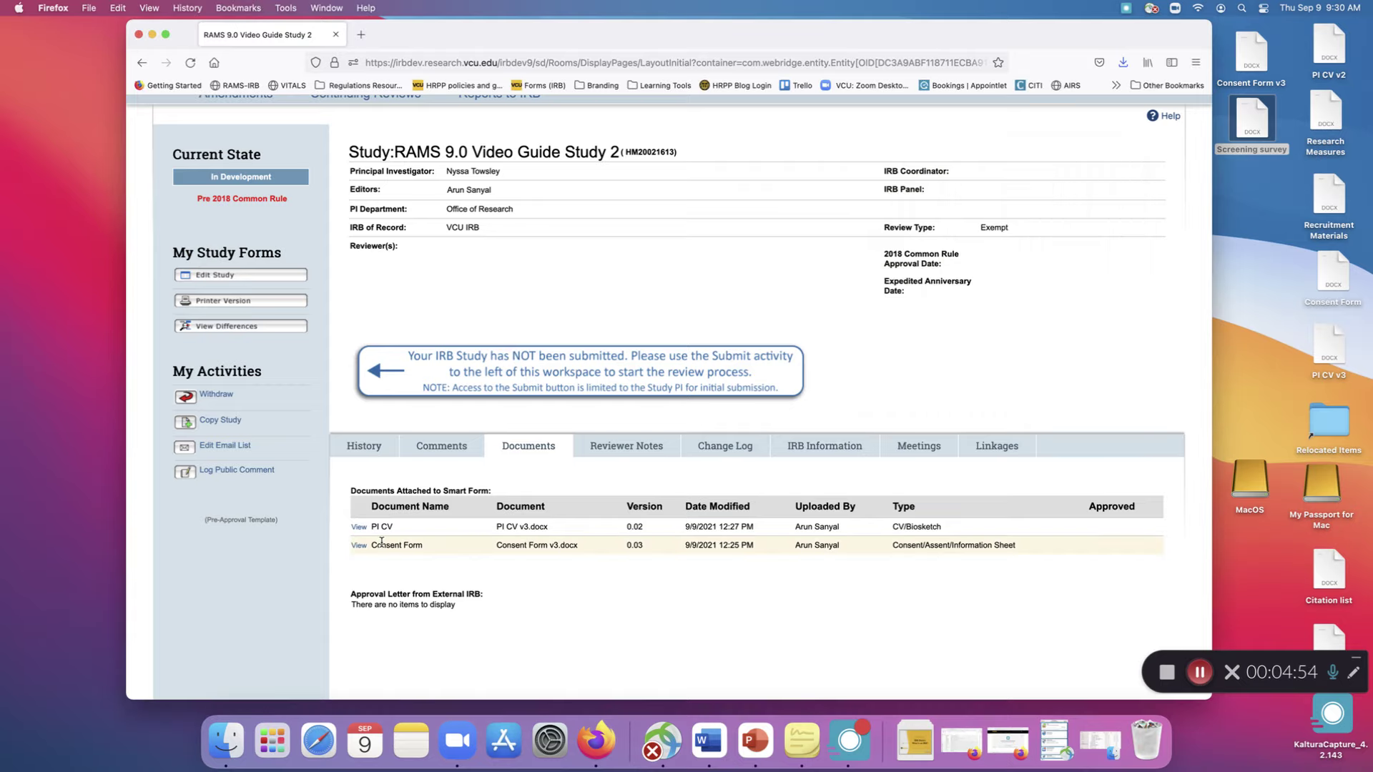
Step: Show the Consent Form v3.docx resource history listing versions 0.01, 0.02 and 0.03
click(359, 546)
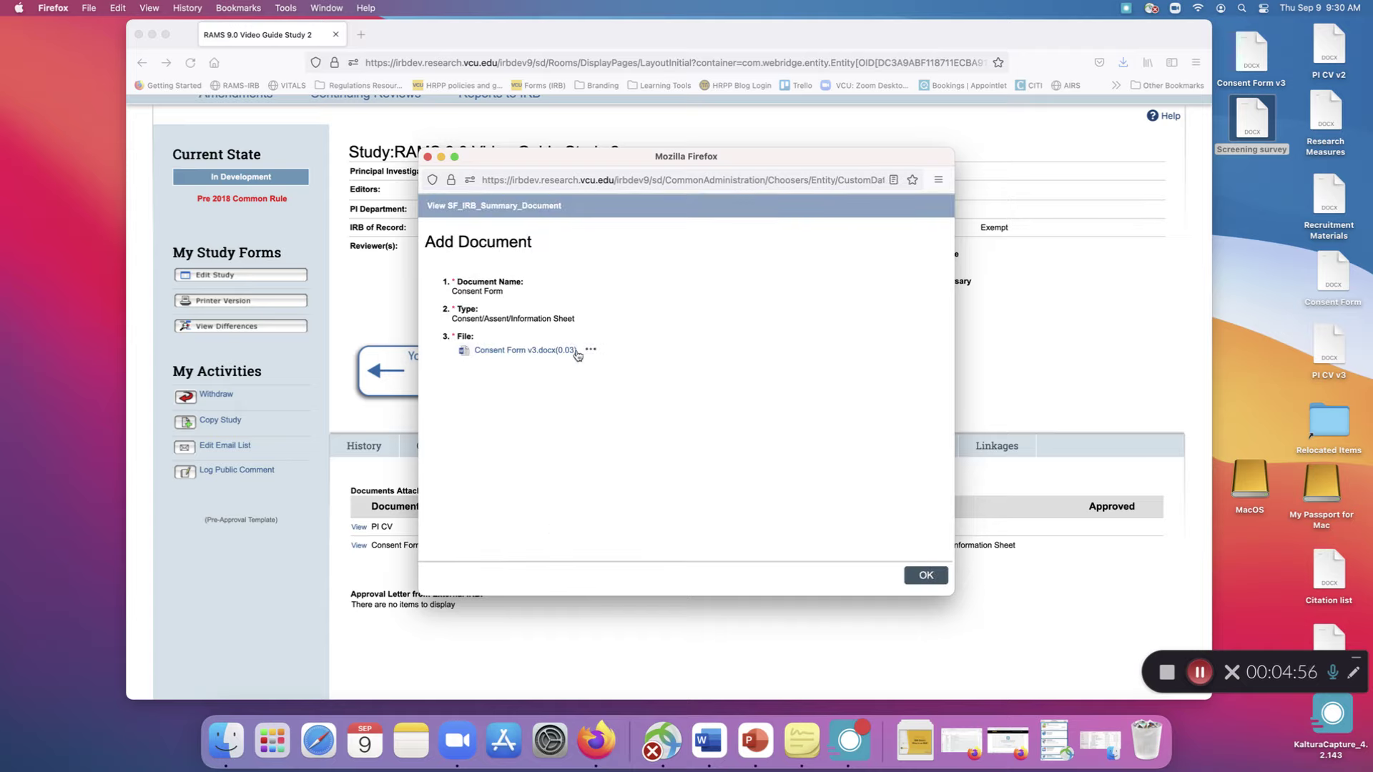
click(591, 351)
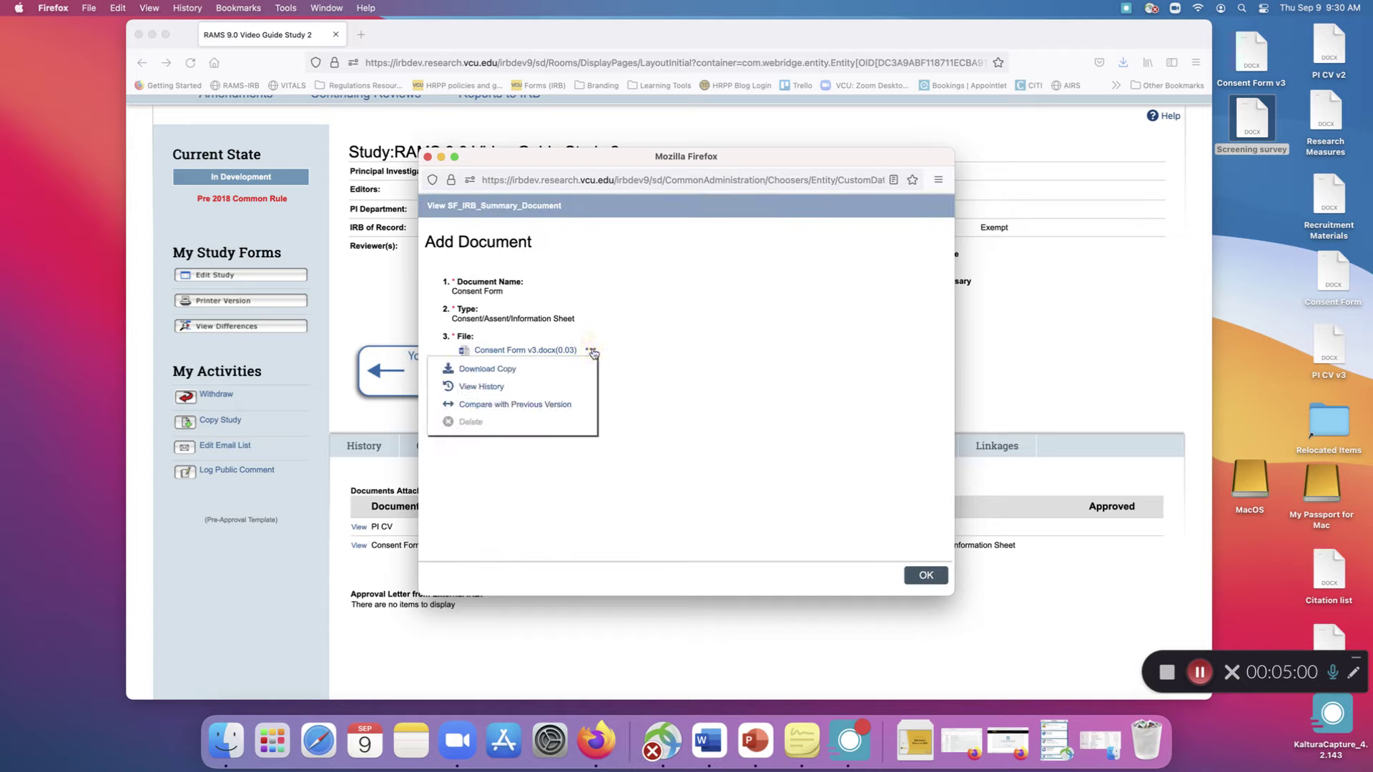
click(541, 391)
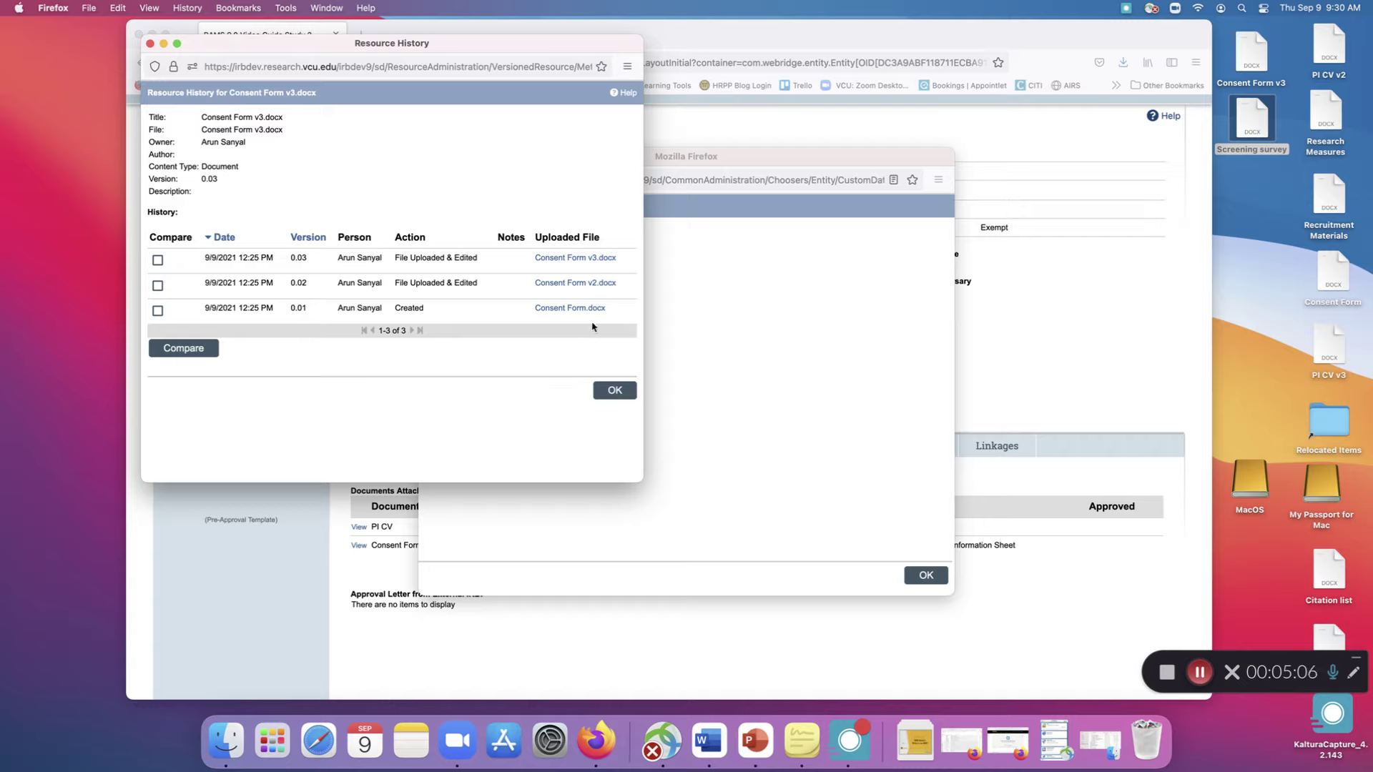
click(613, 309)
click(620, 258)
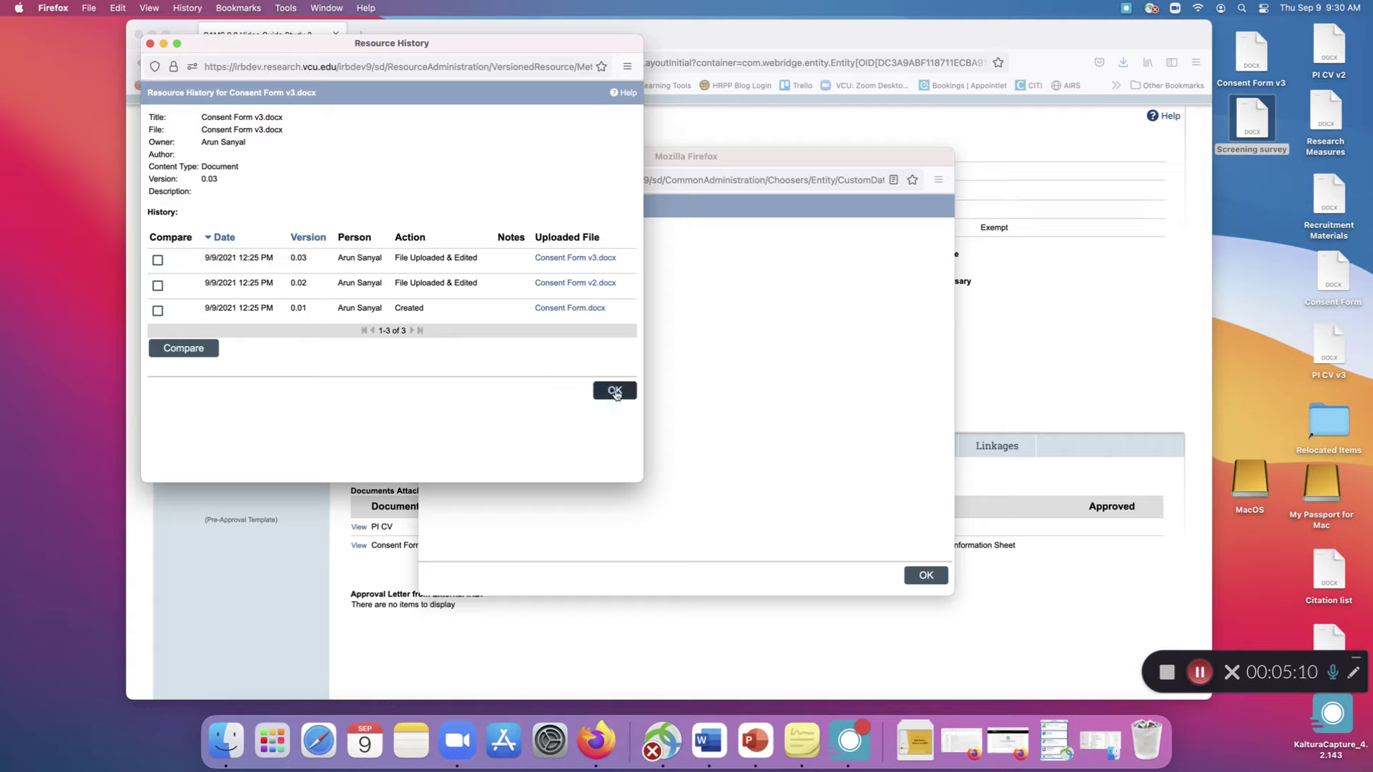